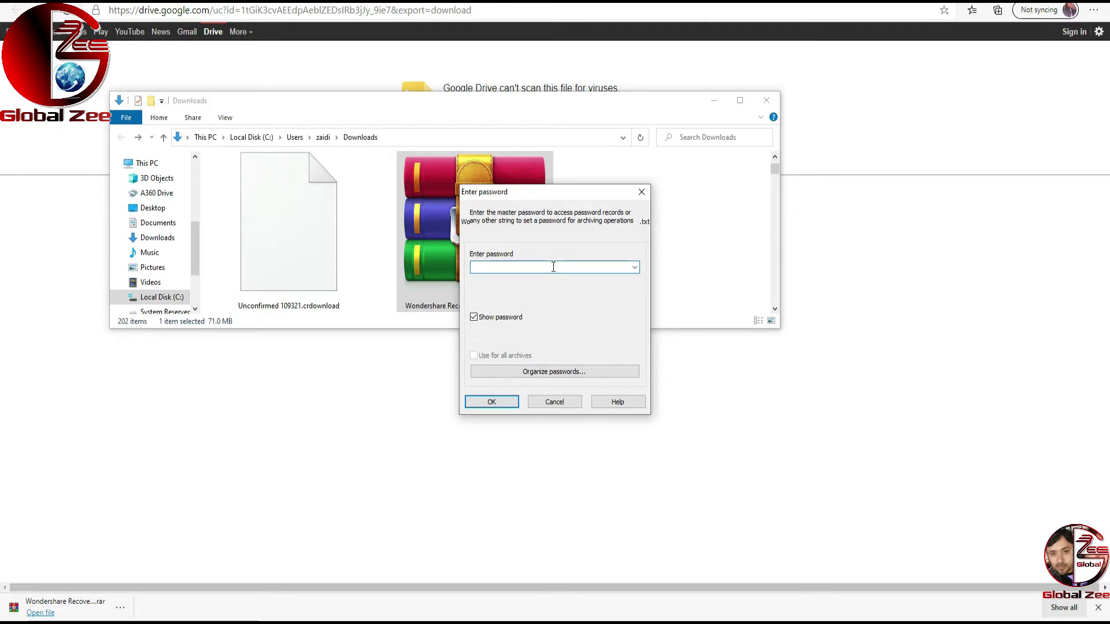
# Step: Enter the archive password at both prompts to unlock and extract the encrypted Recoverit archive
pyautogui.press('Return')
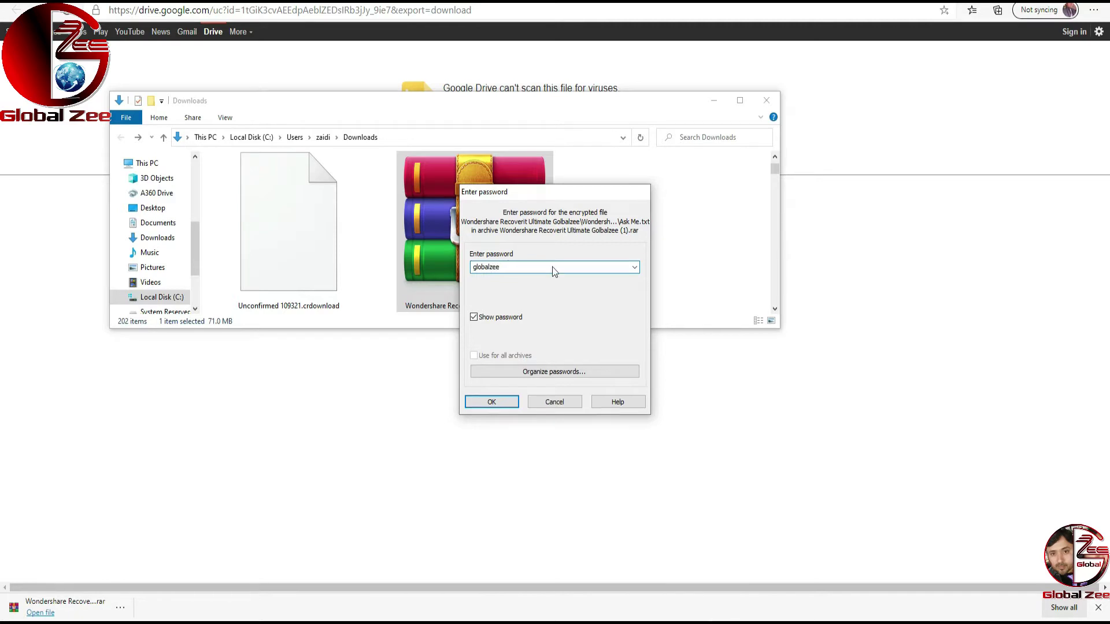
pyautogui.press('Return')
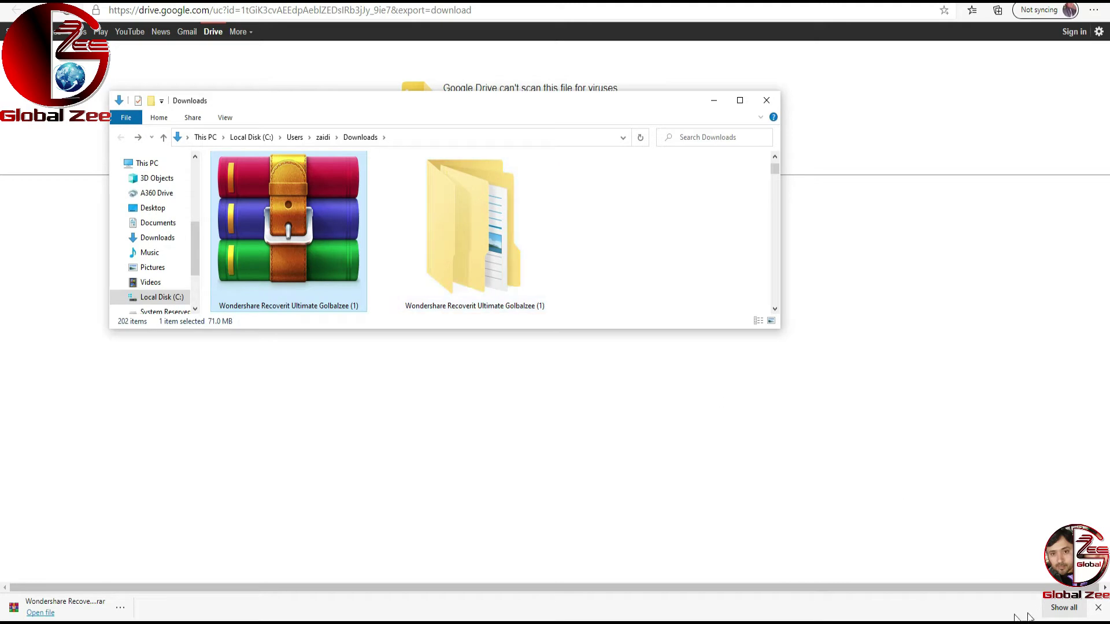
# Step: Open Windows Security from the tray and go to its Virus & threat protection settings
pyautogui.click(960, 623)
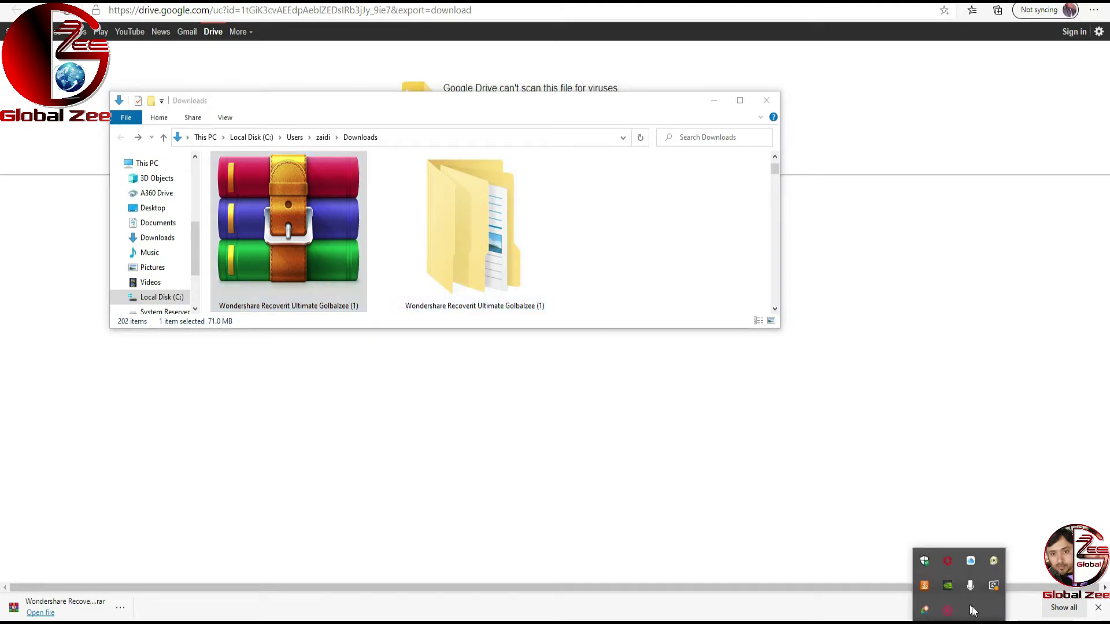
pyautogui.click(925, 562)
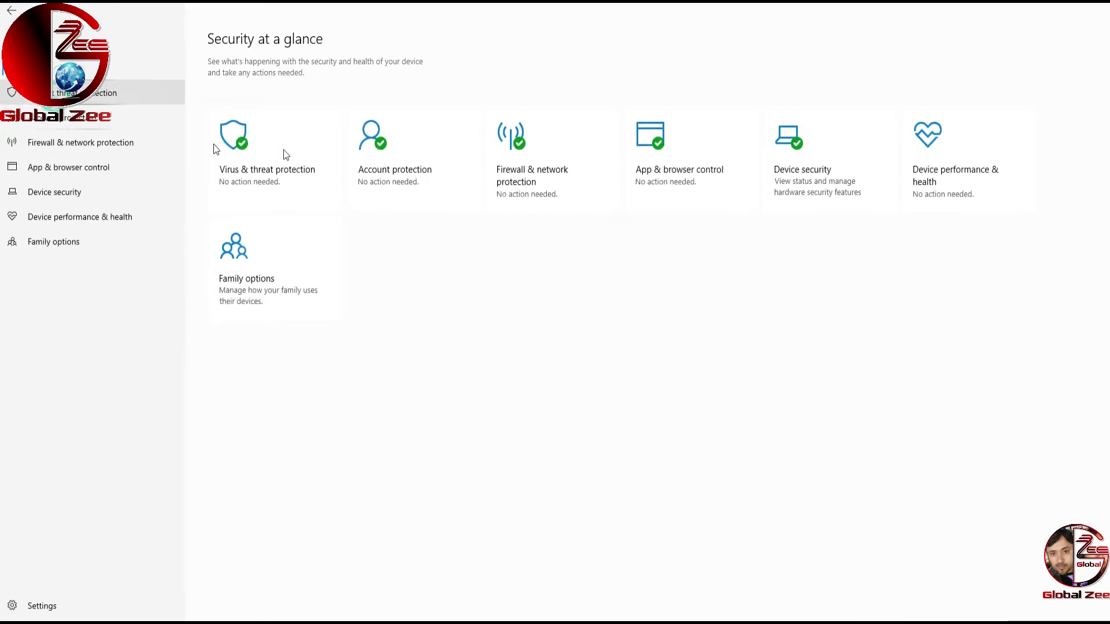
pyautogui.click(227, 143)
pyautogui.click(234, 349)
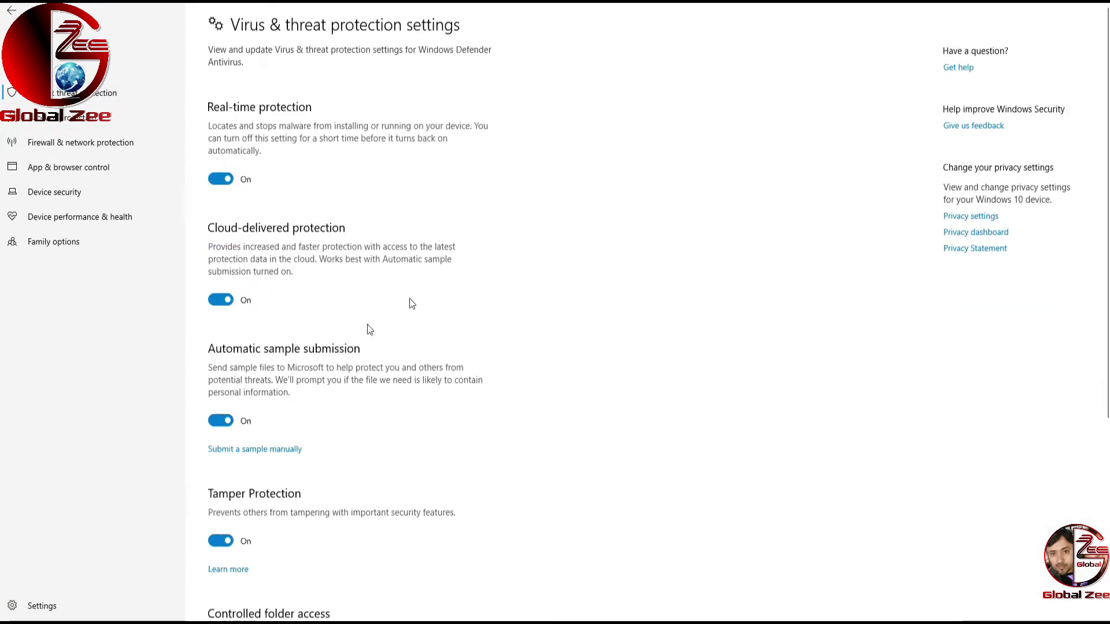
# Step: Switch off Real-time, Cloud-delivered, Automatic sample submission and Tamper Protection toggles
pyautogui.click(224, 180)
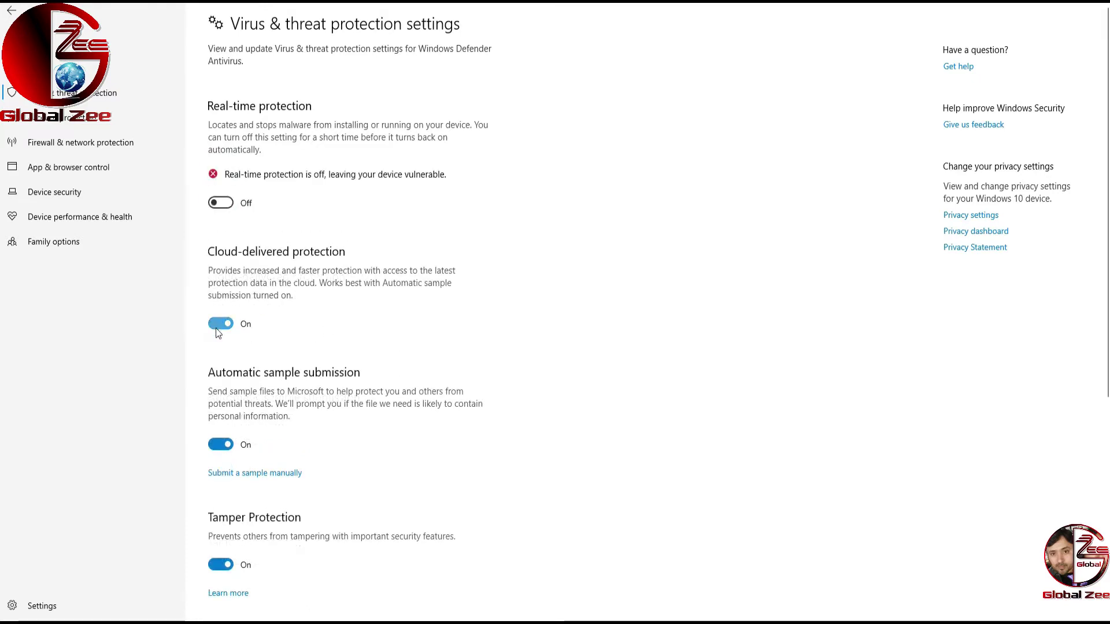
pyautogui.click(220, 325)
pyautogui.click(222, 469)
pyautogui.click(222, 614)
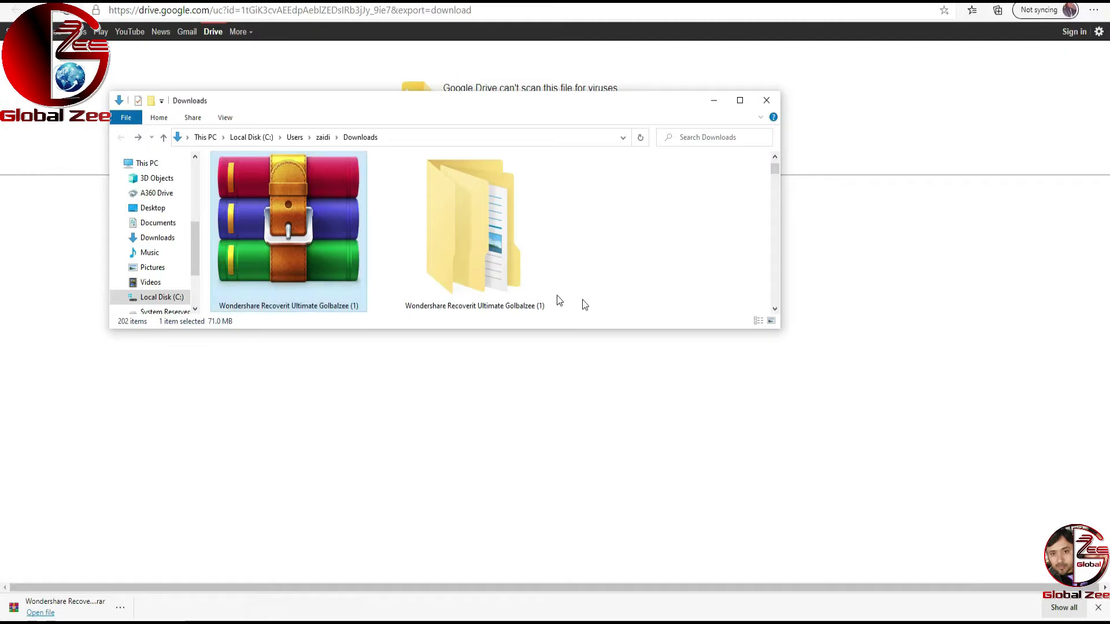
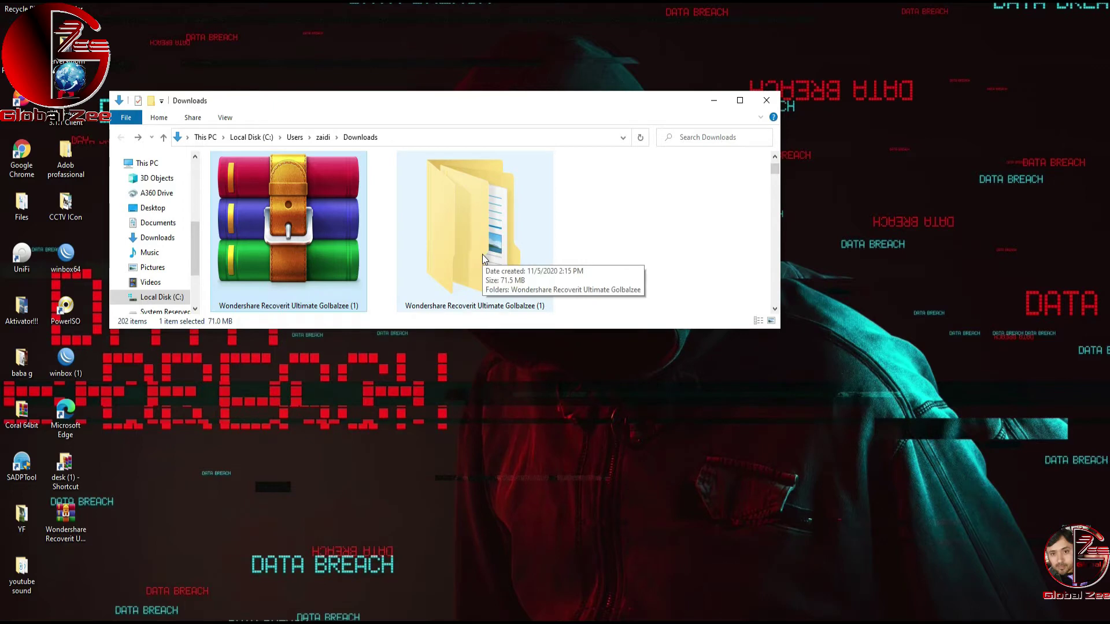
# Step: Open the downloaded Recoverit folder down to the inner Wondershare Recoverit Ultimate Golbalzee folder
pyautogui.doubleClick(483, 257)
pyautogui.click(274, 177)
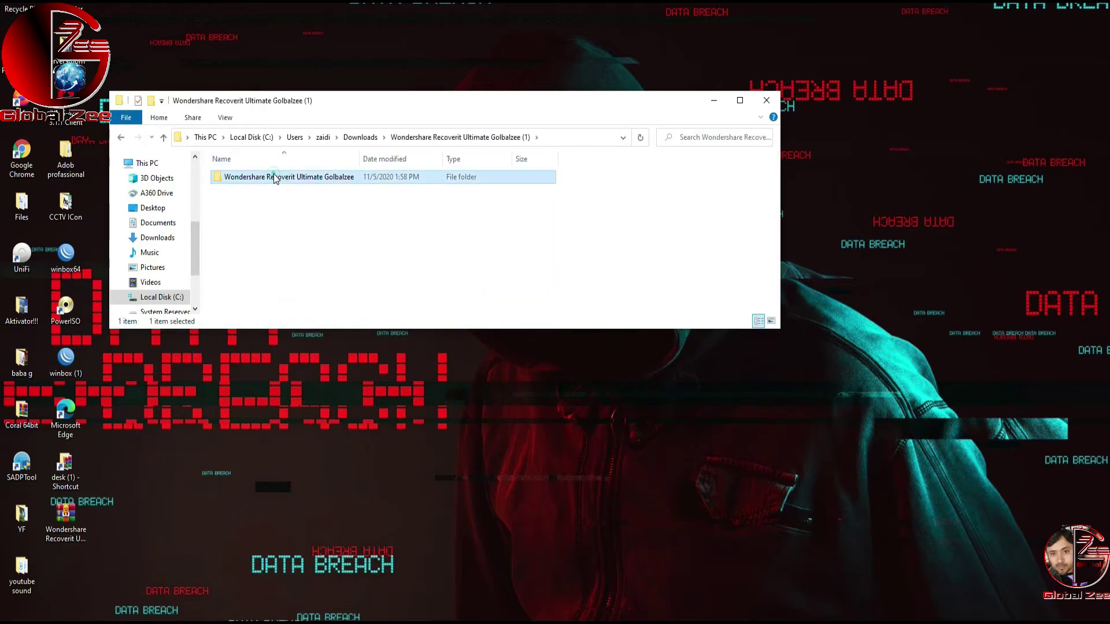
pyautogui.doubleClick(261, 177)
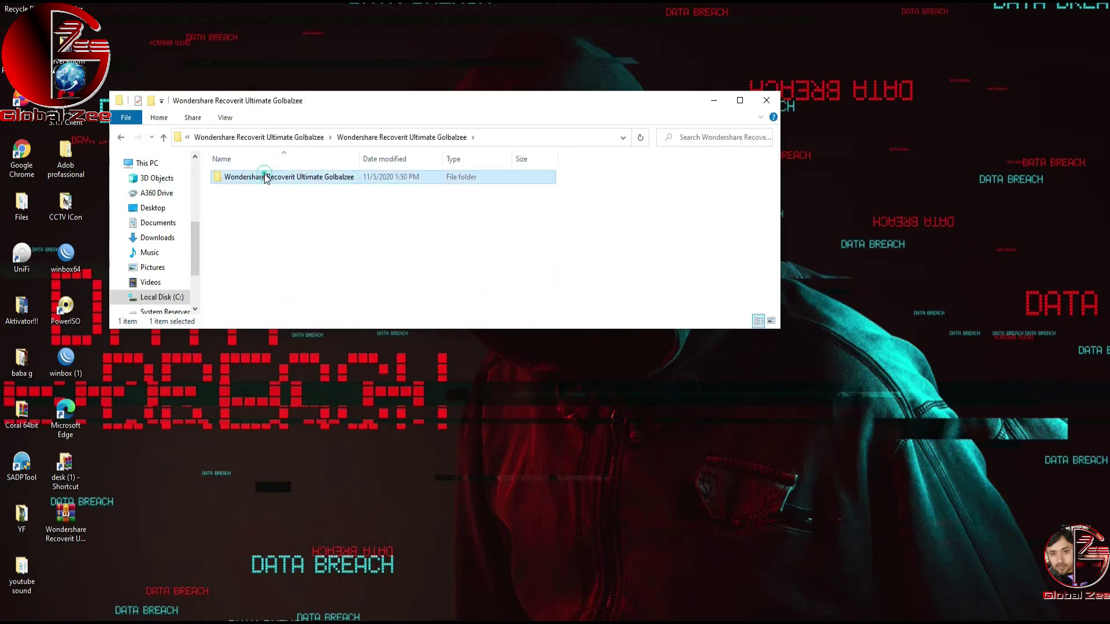
pyautogui.doubleClick(265, 176)
# Step: Move and shrink the folder window, then launch the Recoverit_64bit installer
pyautogui.moveTo(336, 103); pyautogui.dragTo(302, 69)
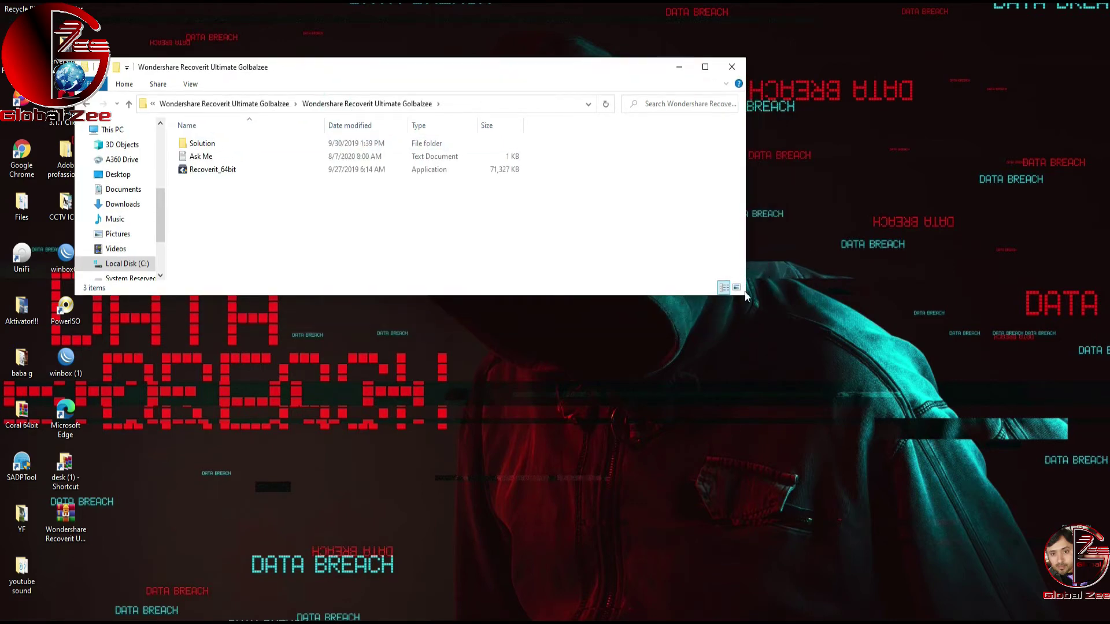
pyautogui.moveTo(745, 293); pyautogui.dragTo(423, 234)
pyautogui.click(221, 171)
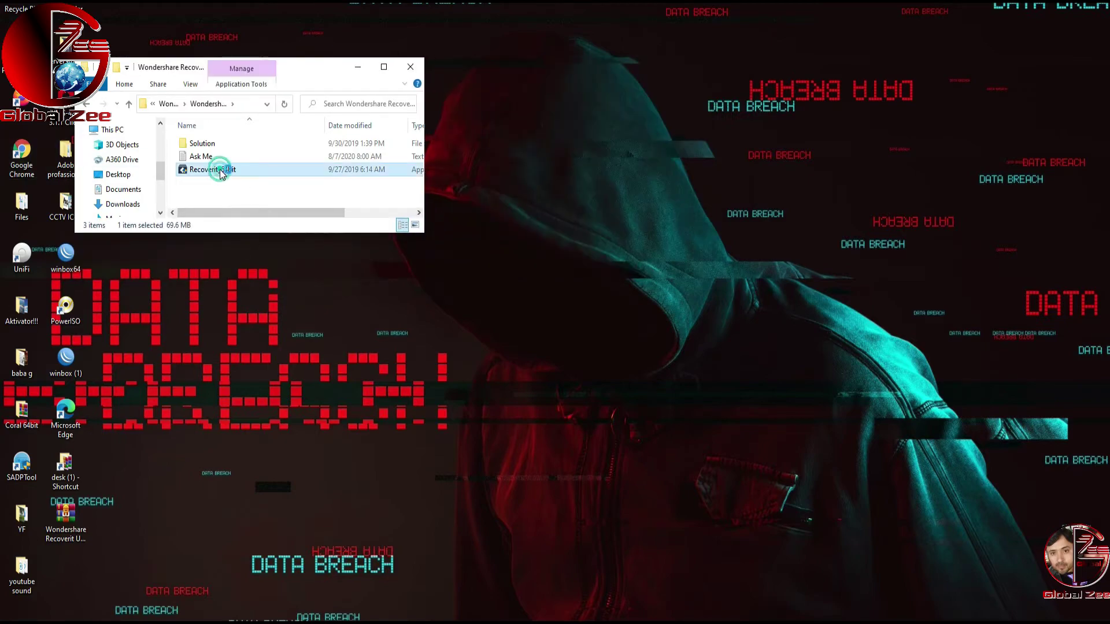
pyautogui.doubleClick(222, 171)
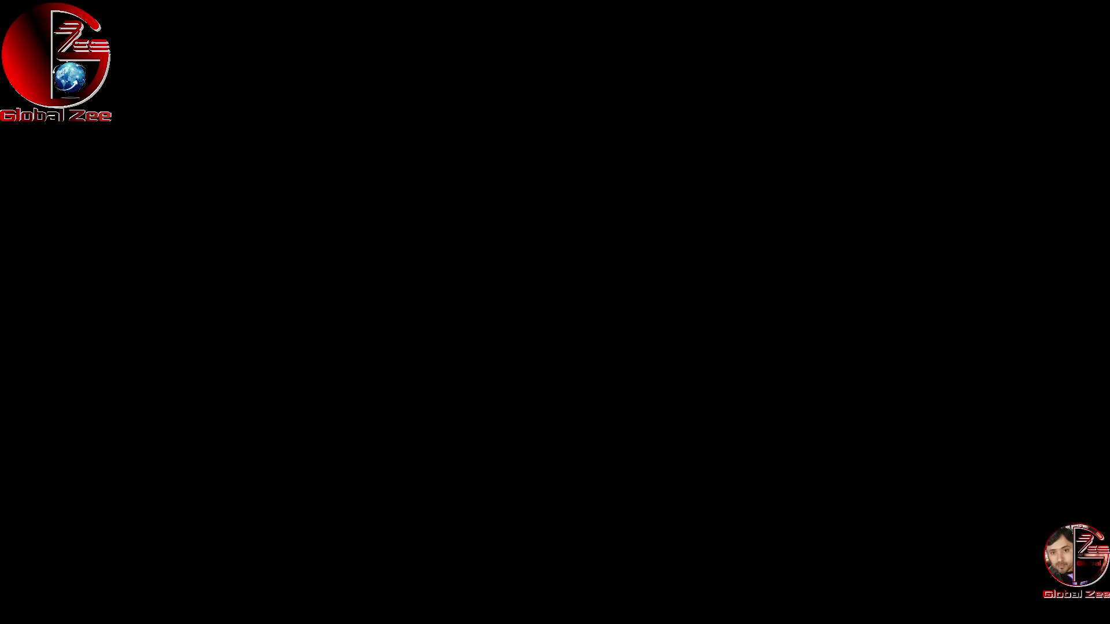
# Step: Approve the UAC prompt and confirm English as the Recoverit setup language
pyautogui.click(512, 362)
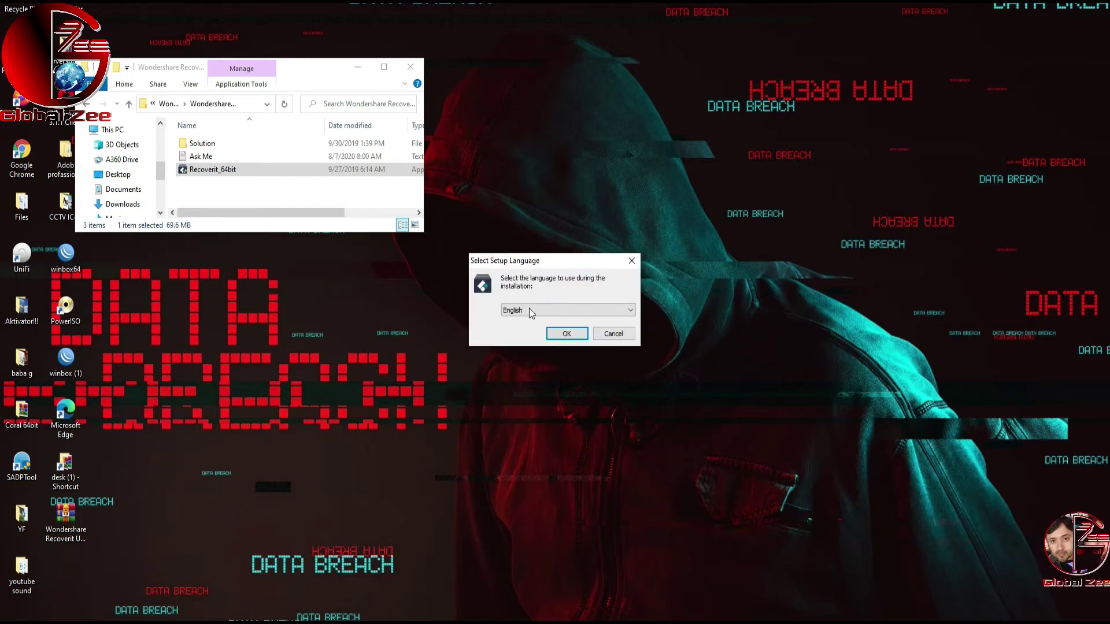
pyautogui.click(544, 310)
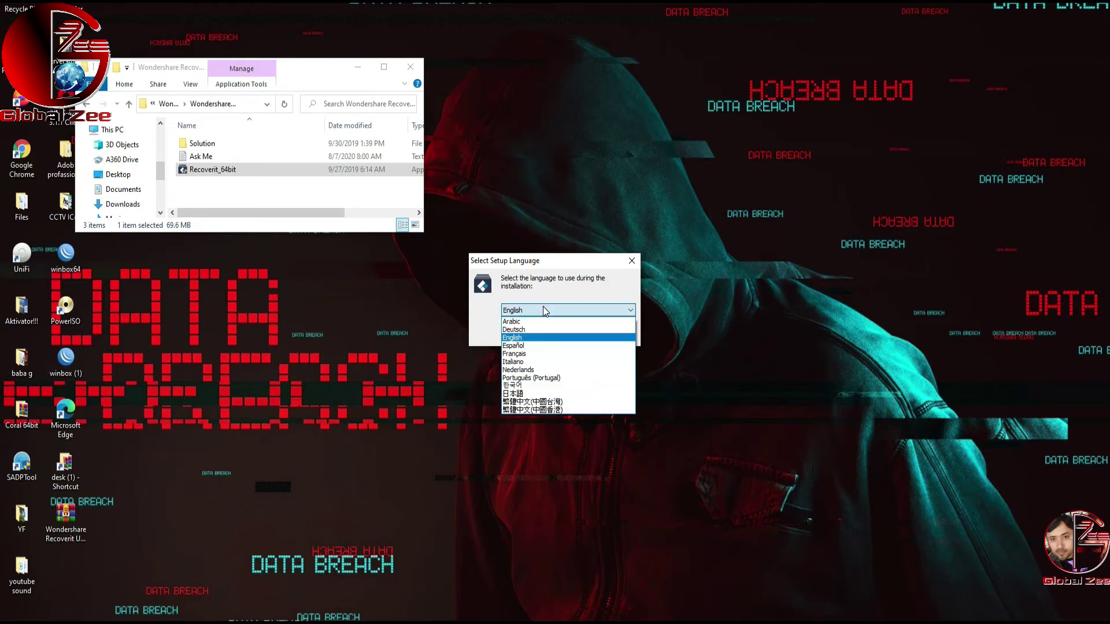
pyautogui.click(471, 315)
pyautogui.click(561, 336)
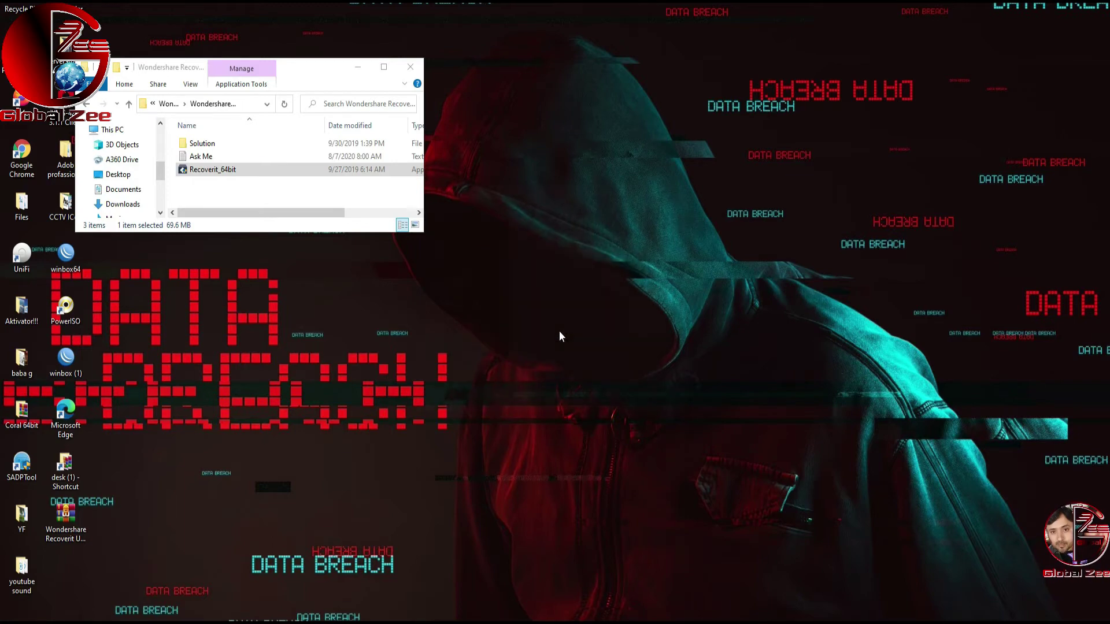
# Step: Accept the license agreement and keep the default Program Files install folder
pyautogui.click(616, 400)
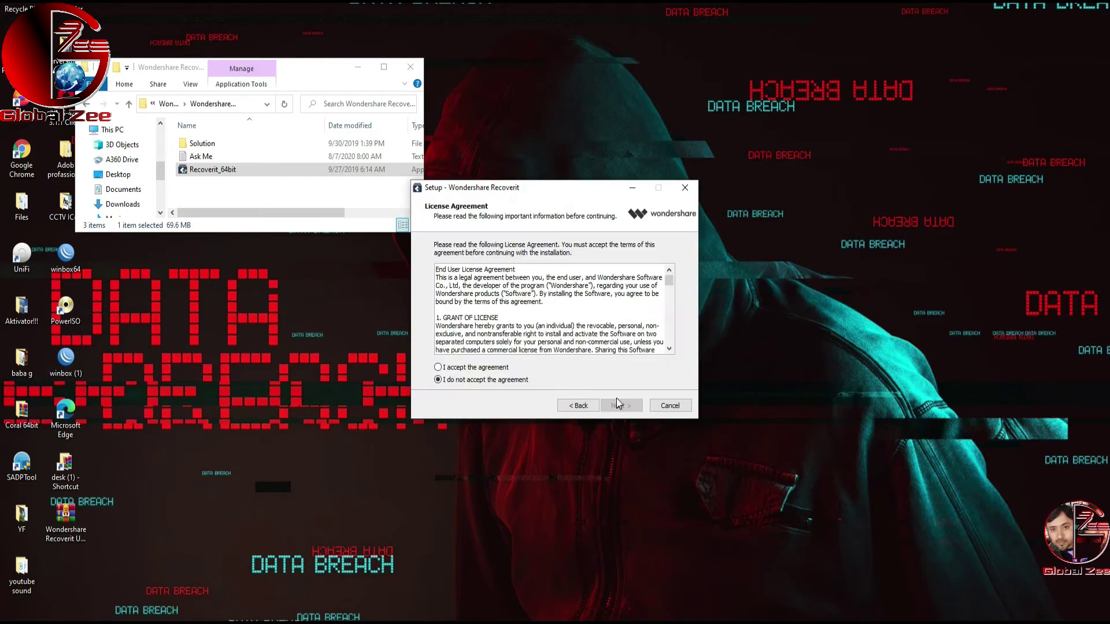
pyautogui.click(489, 368)
pyautogui.click(616, 406)
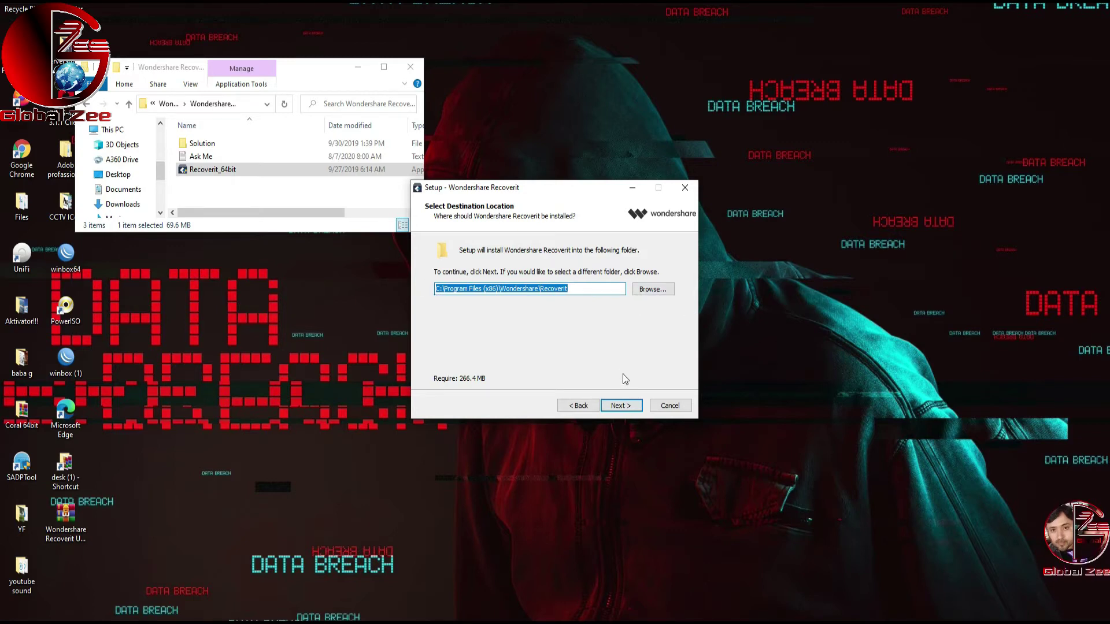
pyautogui.click(620, 404)
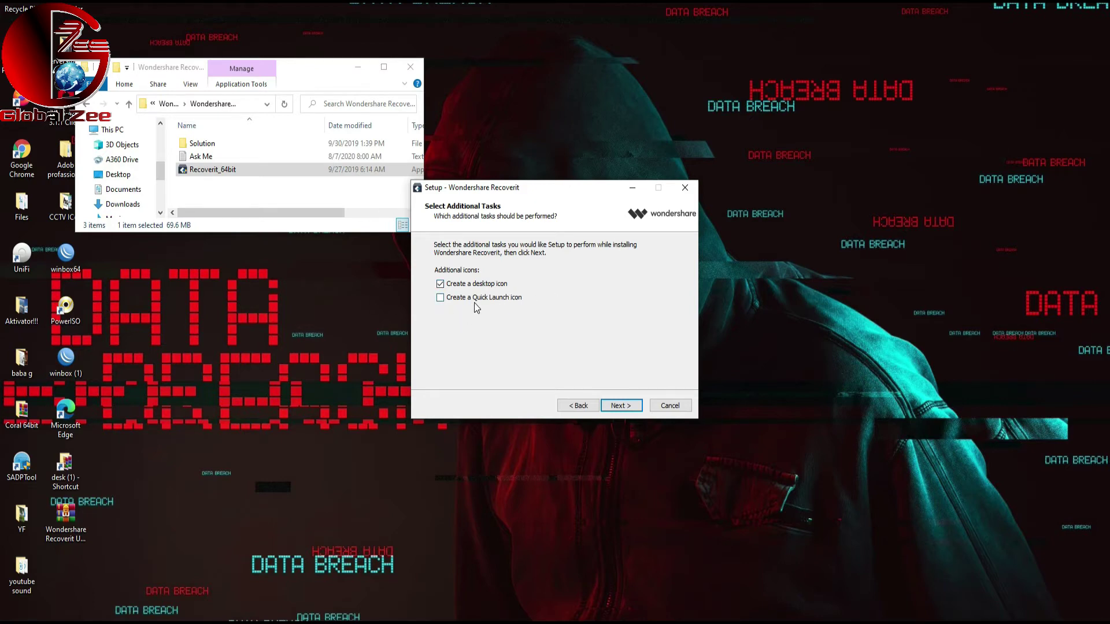
# Step: Turn off 'Create a desktop icon', run the installation, and close the finished wizard
pyautogui.click(440, 284)
pyautogui.click(618, 404)
pyautogui.click(616, 402)
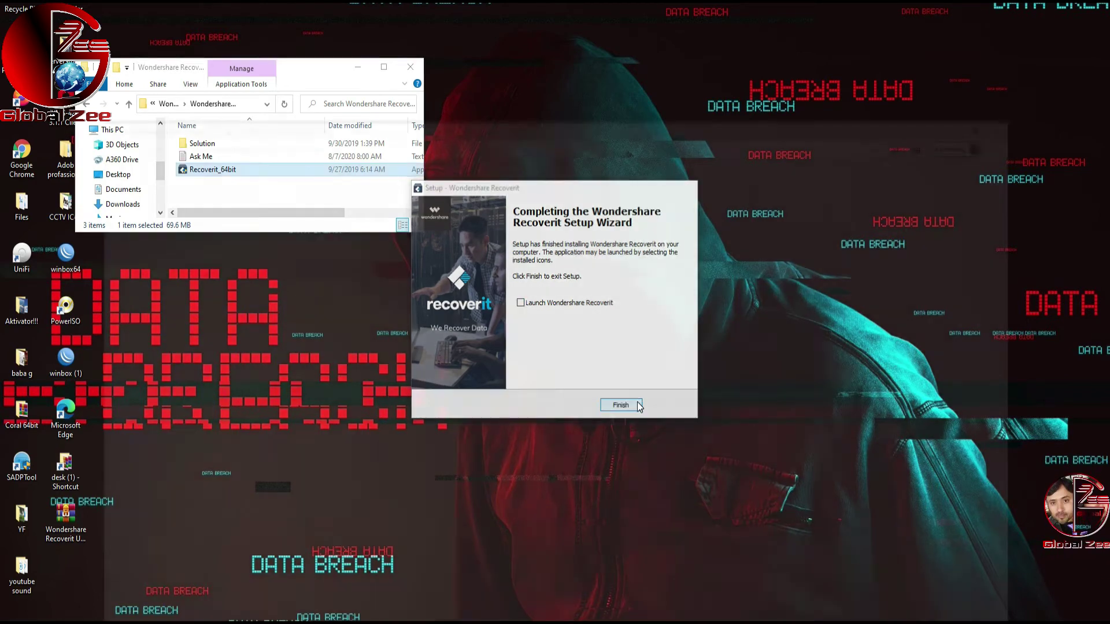
pyautogui.click(621, 405)
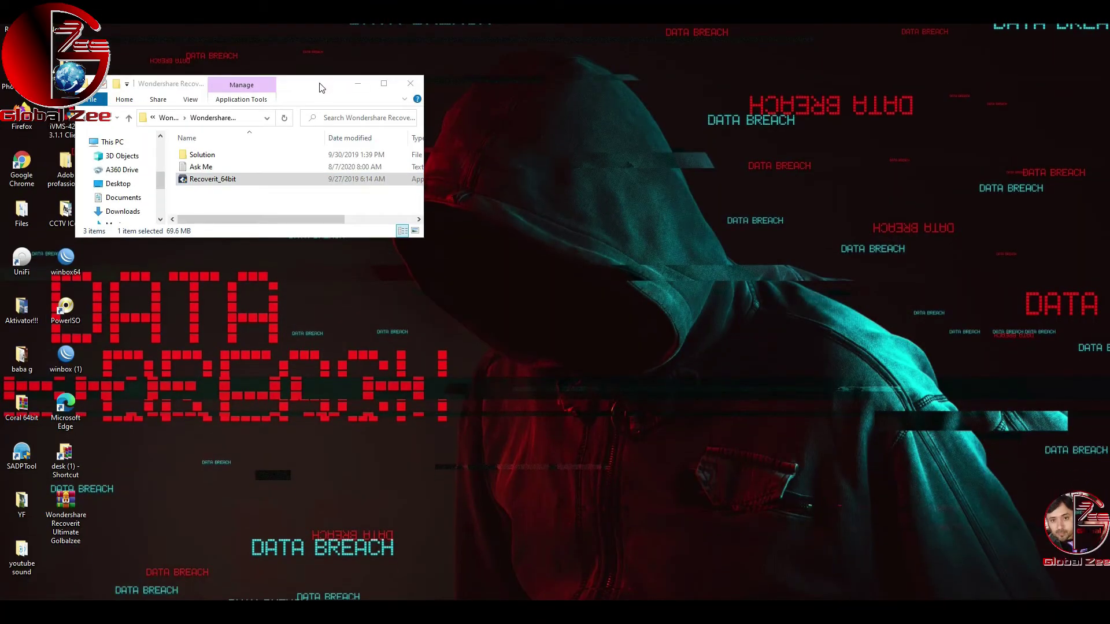
# Step: Open the Solution folder from the Recoverit installer files
pyautogui.moveTo(322, 88); pyautogui.dragTo(714, 49)
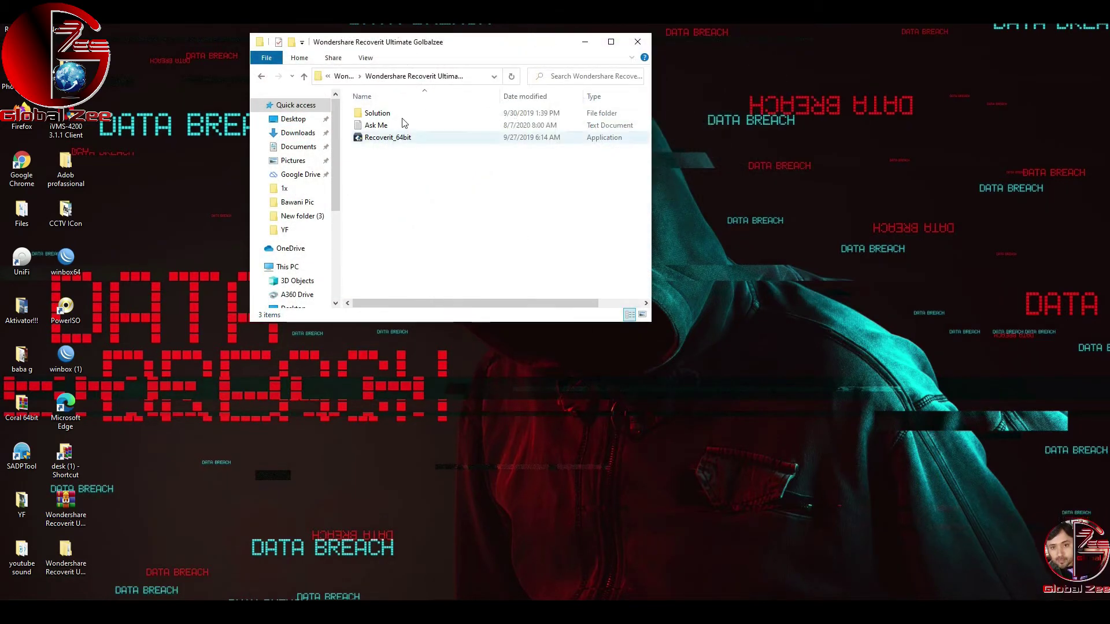
pyautogui.click(385, 113)
pyautogui.doubleClick(385, 114)
pyautogui.moveTo(456, 46); pyautogui.dragTo(384, 31)
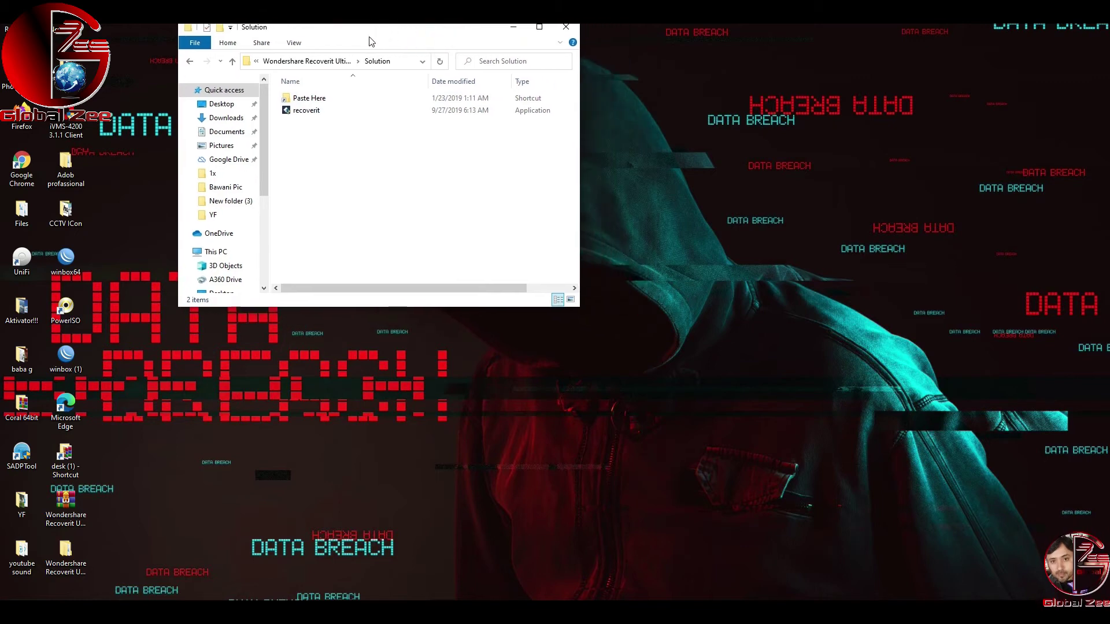
# Step: Open the Paste Here target folder and move recoverit into it with administrator permission
pyautogui.rightClick(310, 103)
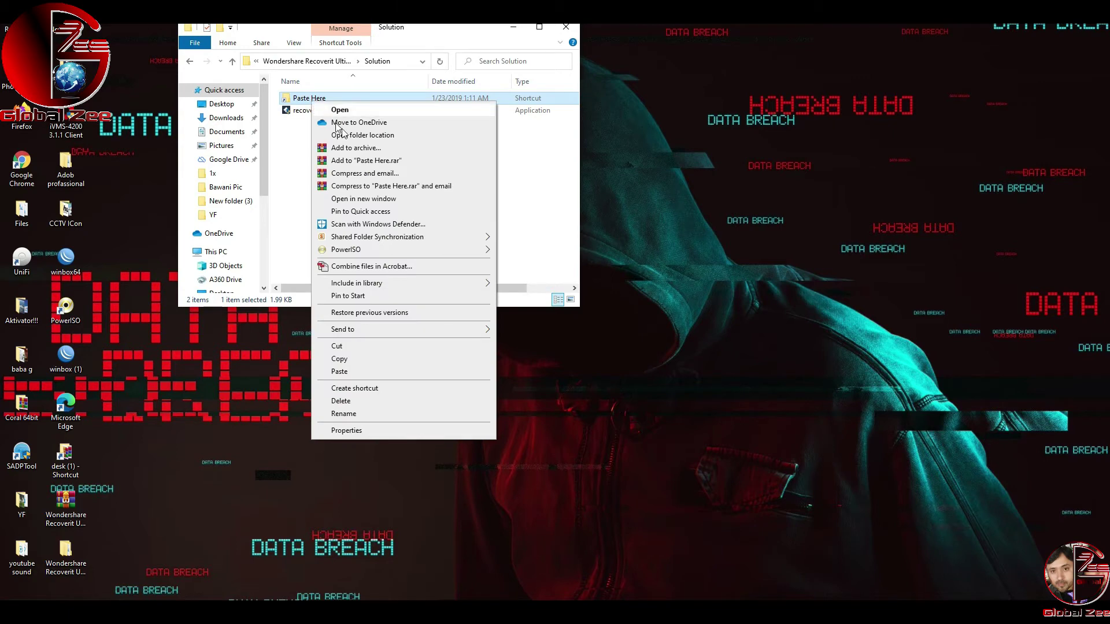
pyautogui.click(374, 199)
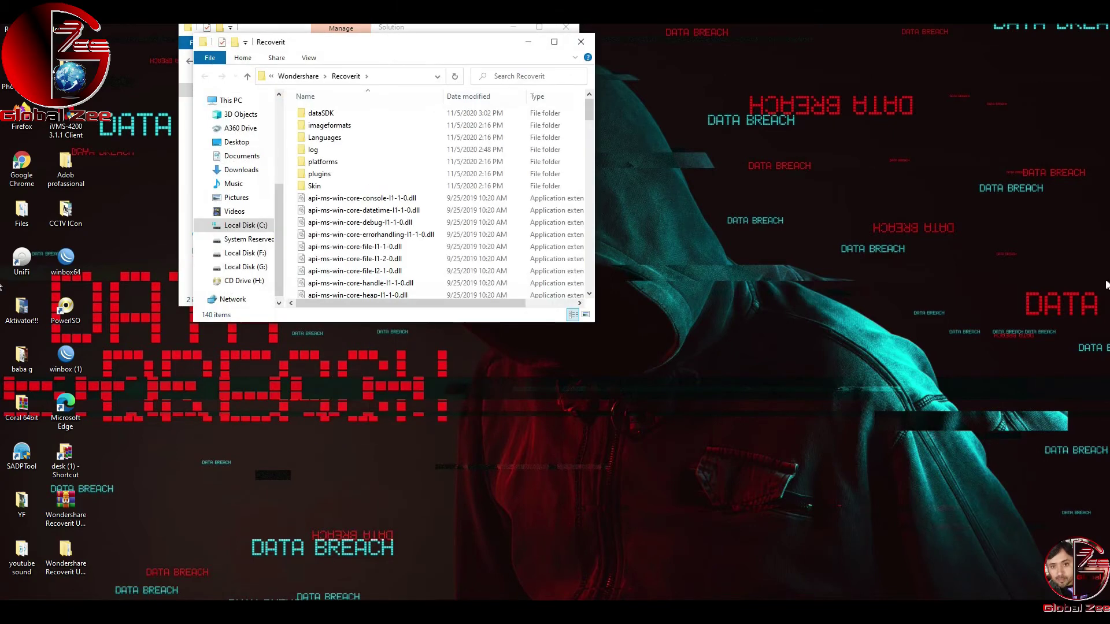
pyautogui.moveTo(423, 48); pyautogui.dragTo(864, 103)
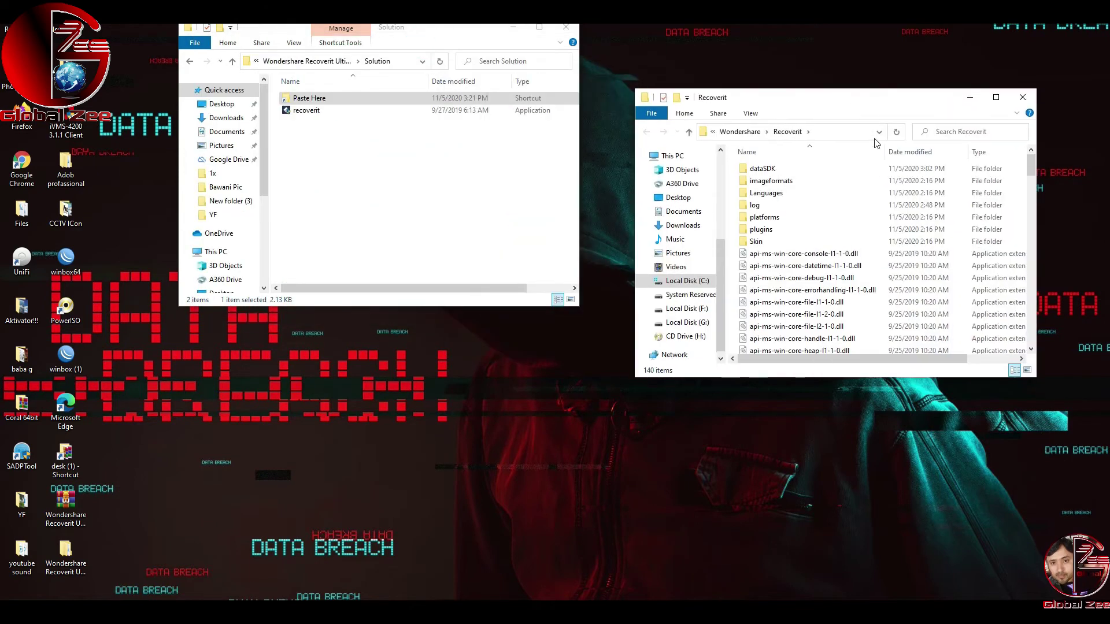
pyautogui.moveTo(1034, 378); pyautogui.dragTo(1086, 585)
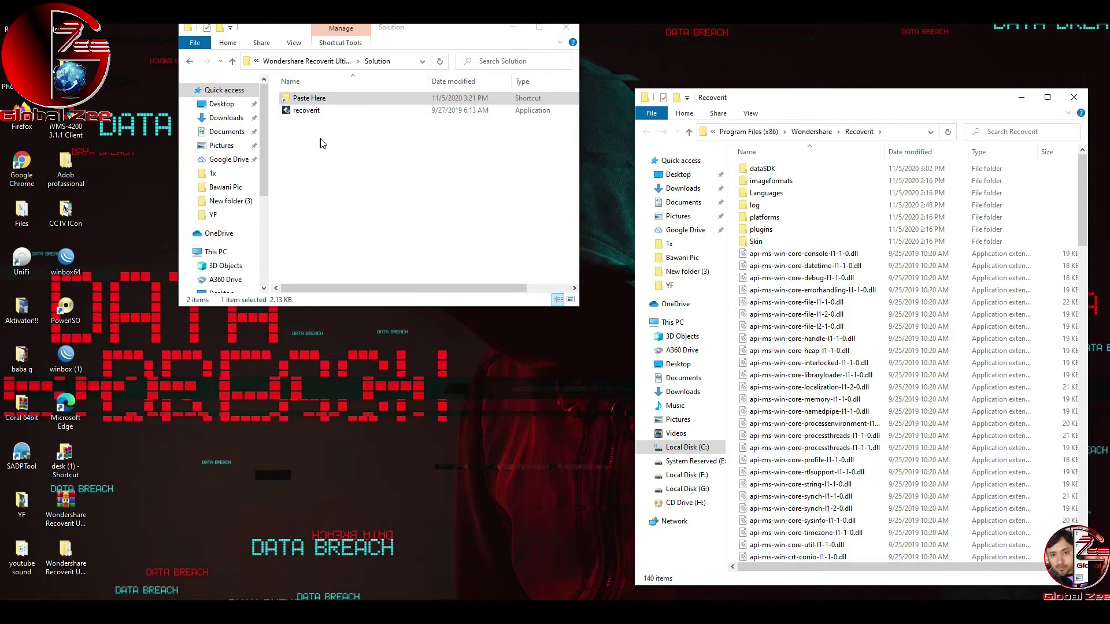
pyautogui.doubleClick(296, 112)
pyautogui.moveTo(474, 242); pyautogui.dragTo(864, 417)
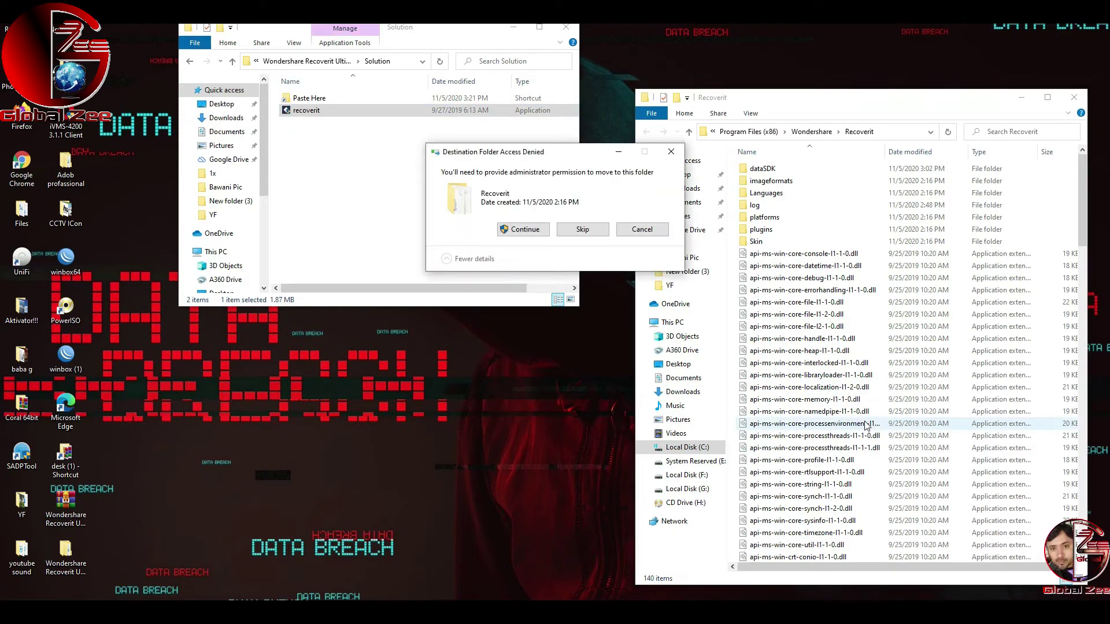
pyautogui.click(517, 230)
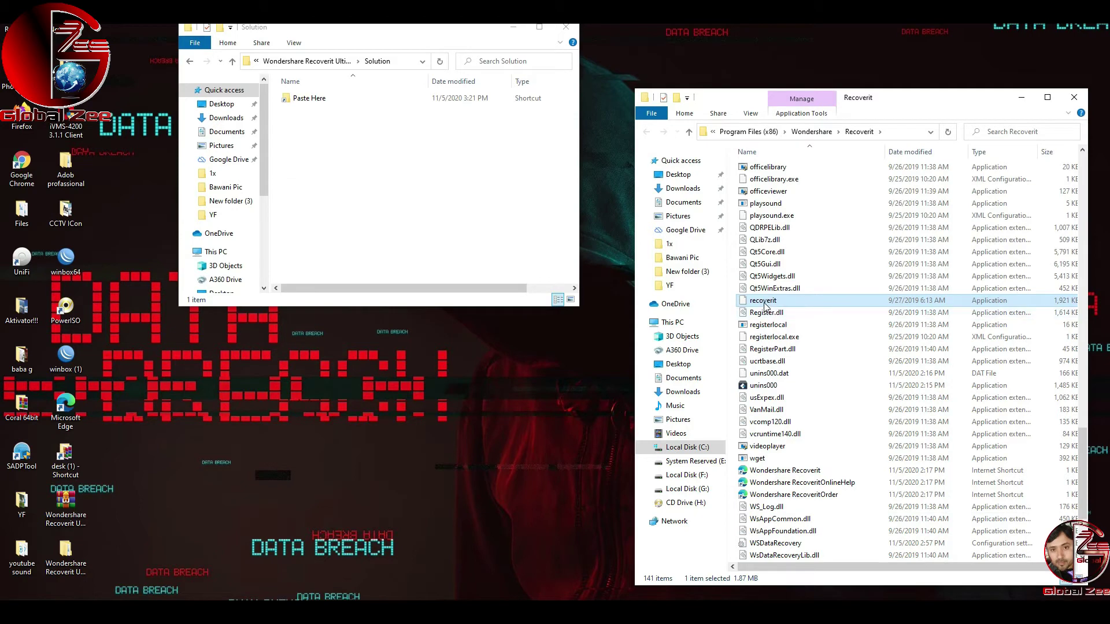
# Step: Send recoverit to the desktop as a shortcut and launch Recoverit from it
pyautogui.rightClick(765, 307)
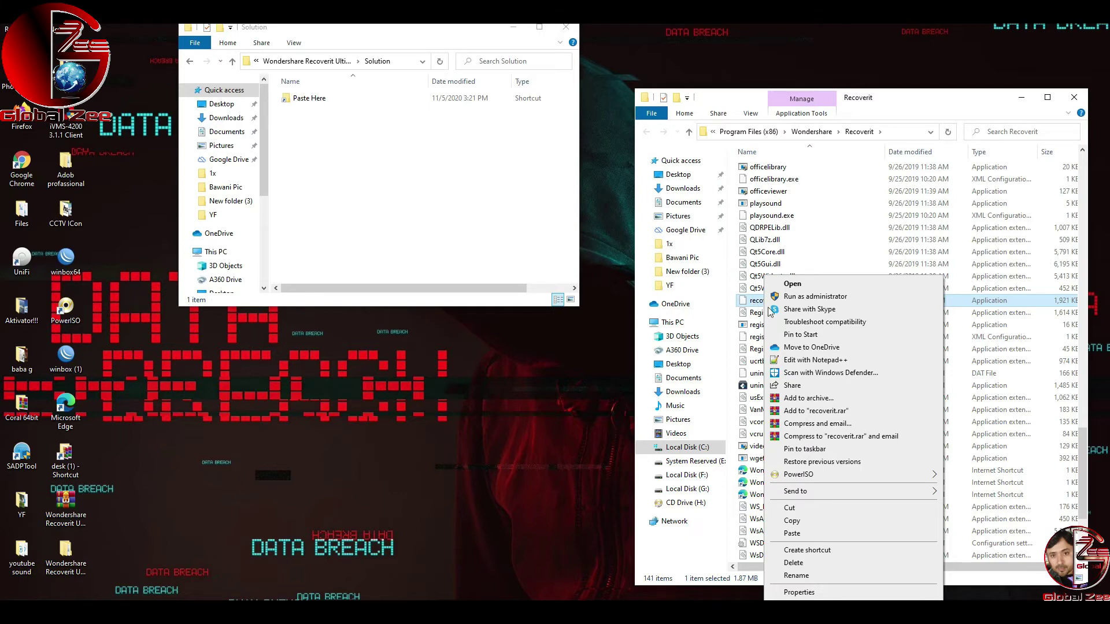
pyautogui.moveTo(895, 492)
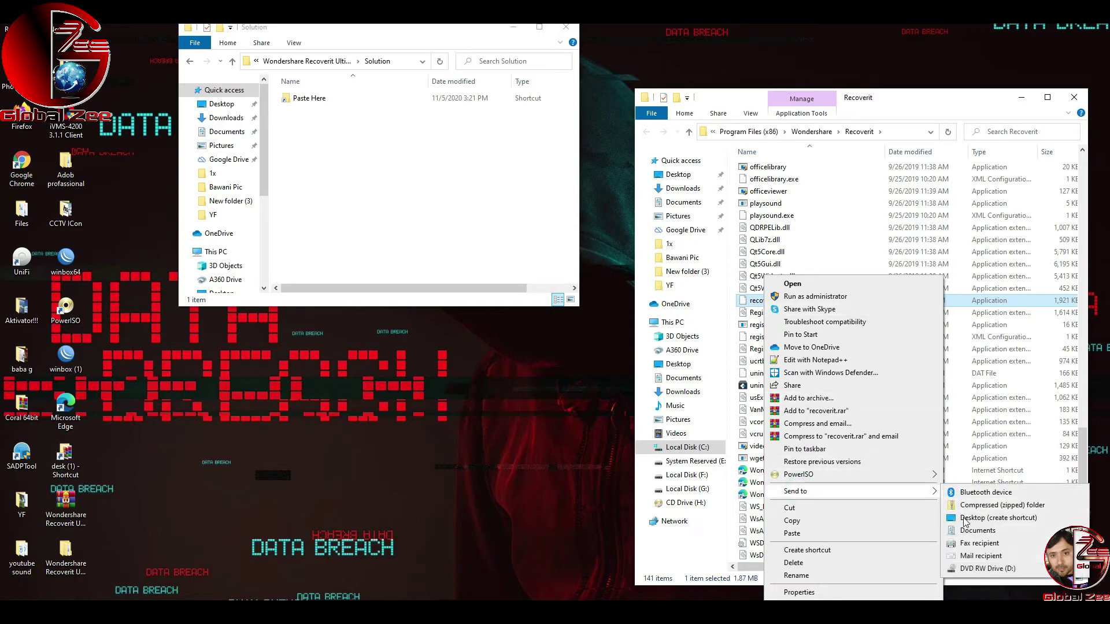
pyautogui.click(964, 516)
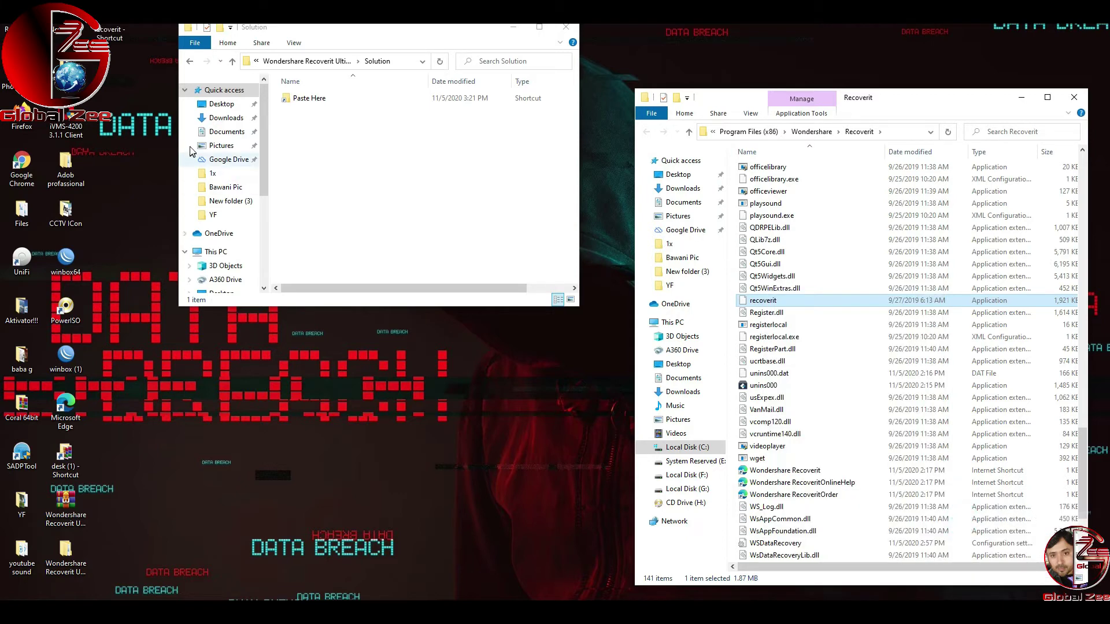
pyautogui.click(112, 37)
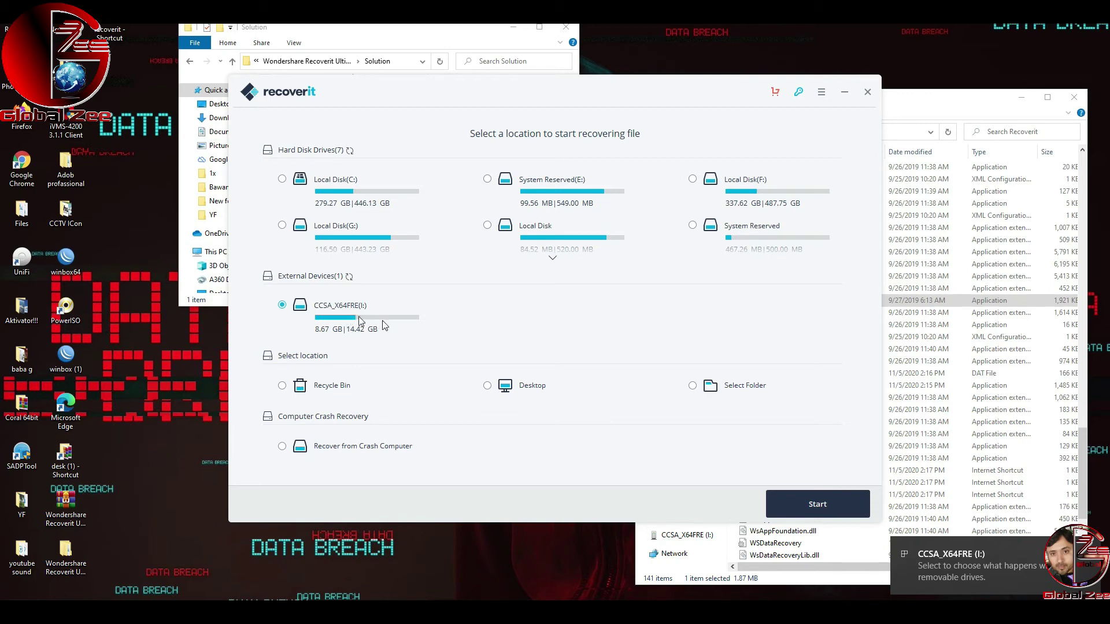
# Step: Start scanning the CCSA_X64FRE (I:) external drive
pyautogui.click(808, 504)
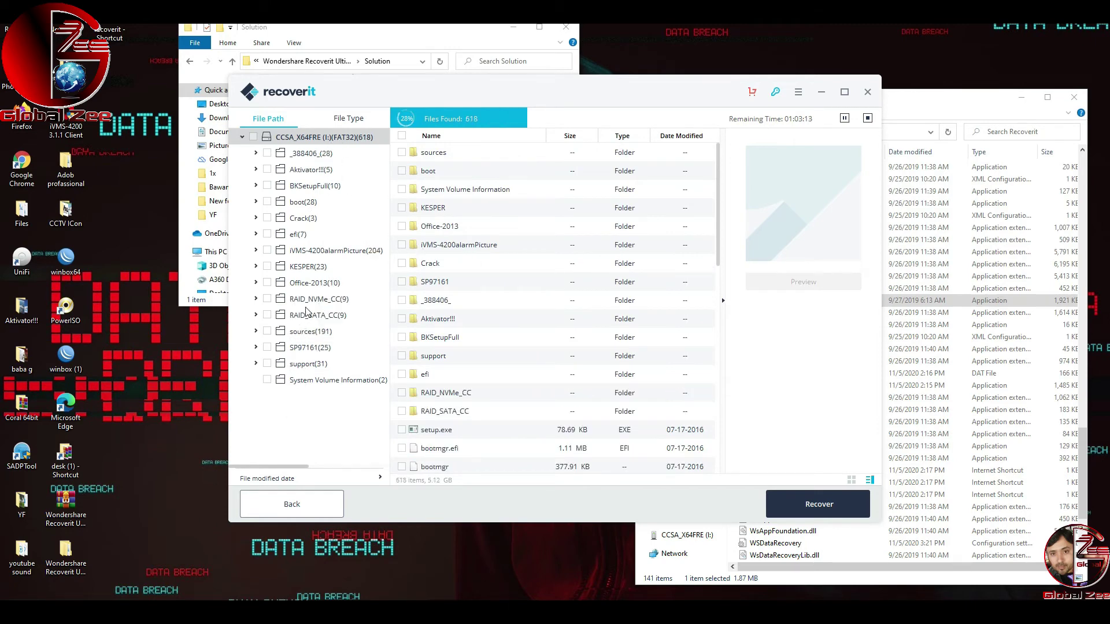
# Step: Browse the scan results, preview images (1).jpg, and try to recover it
pyautogui.click(256, 282)
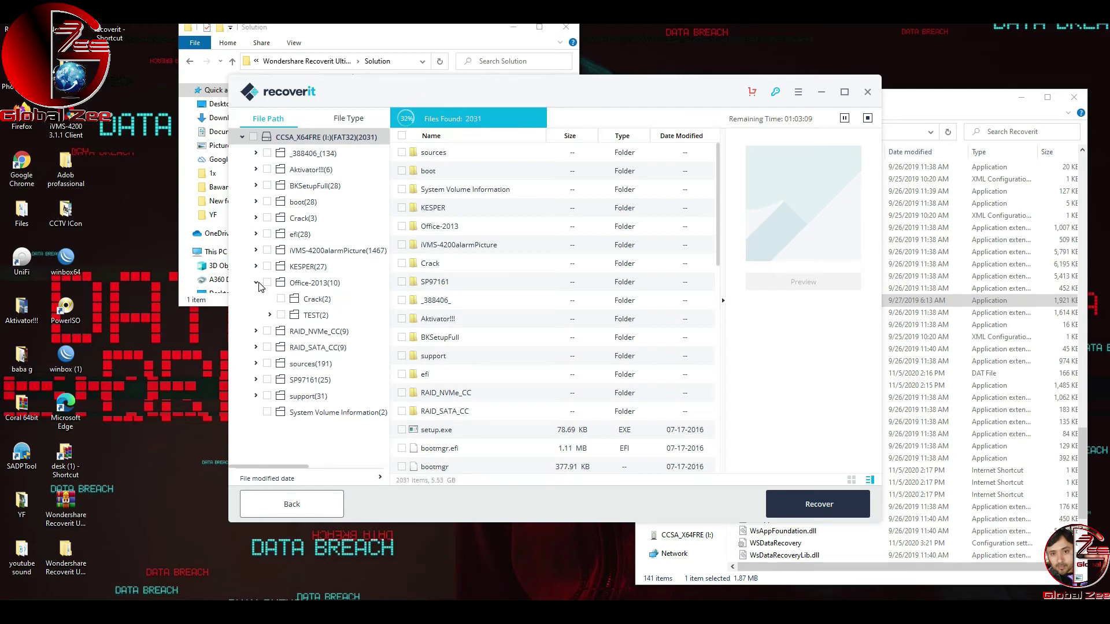
pyautogui.click(256, 283)
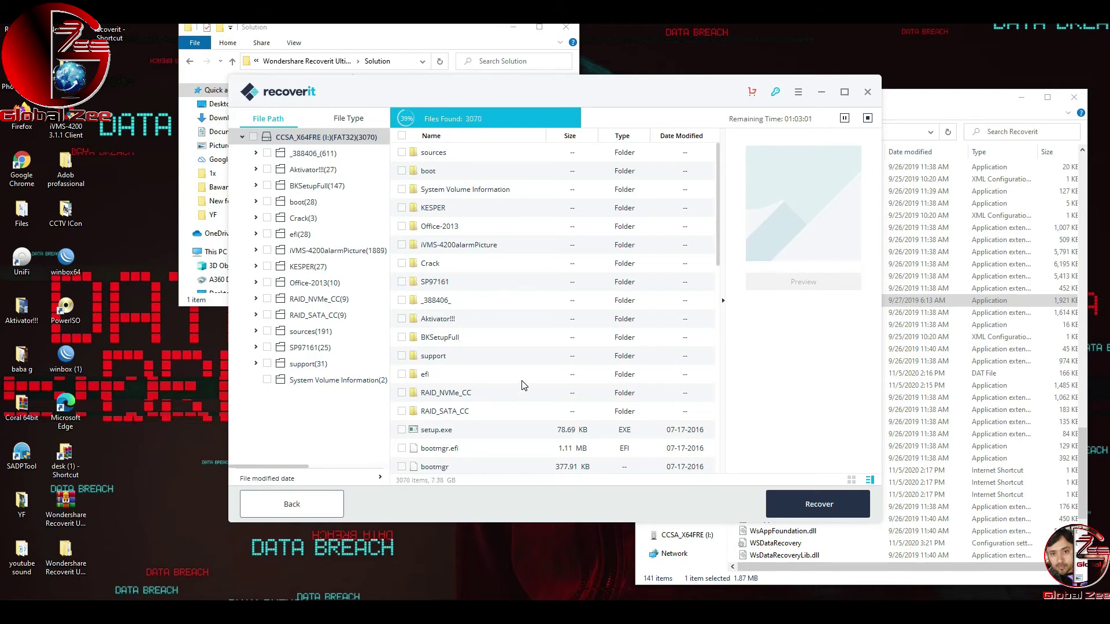
pyautogui.scroll(-8, 523, 387)
pyautogui.scroll(-2, 523, 390)
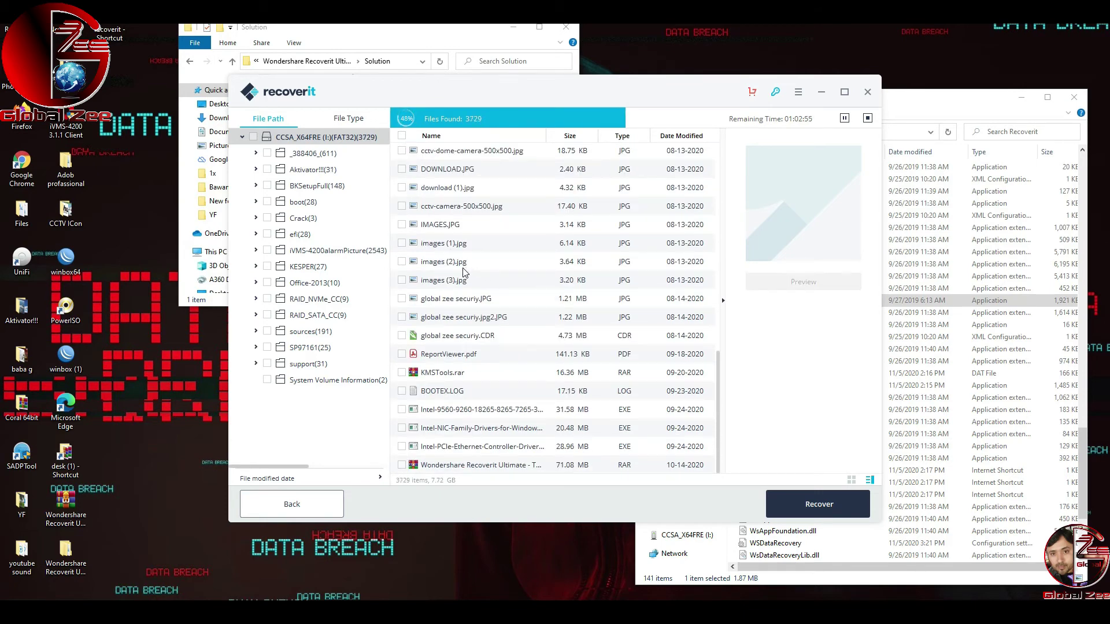
pyautogui.scroll(2, 468, 292)
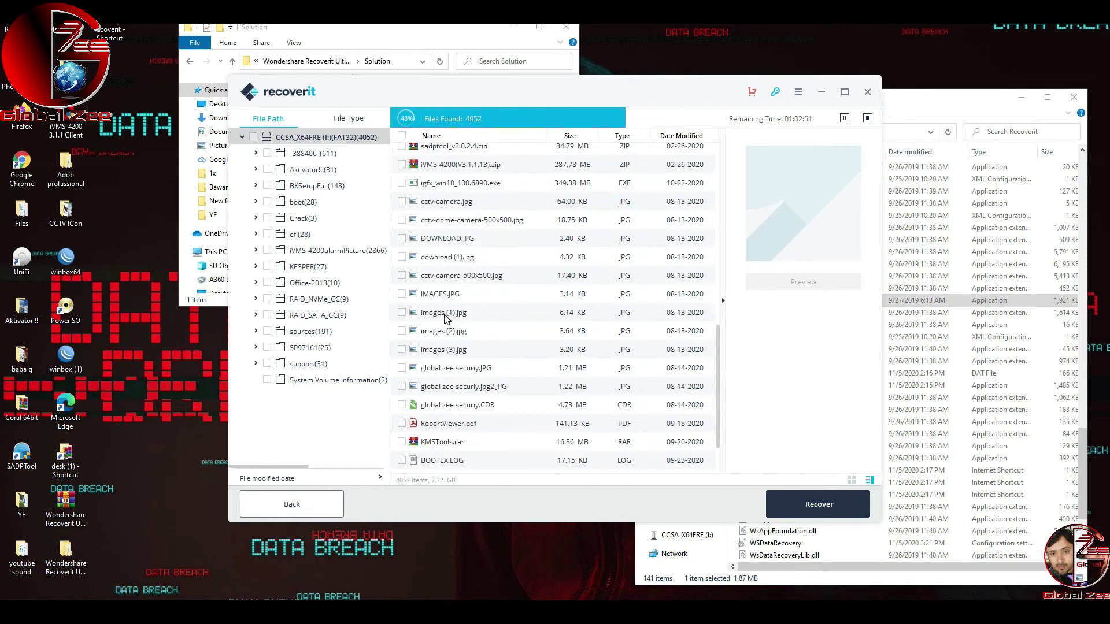
pyautogui.click(407, 314)
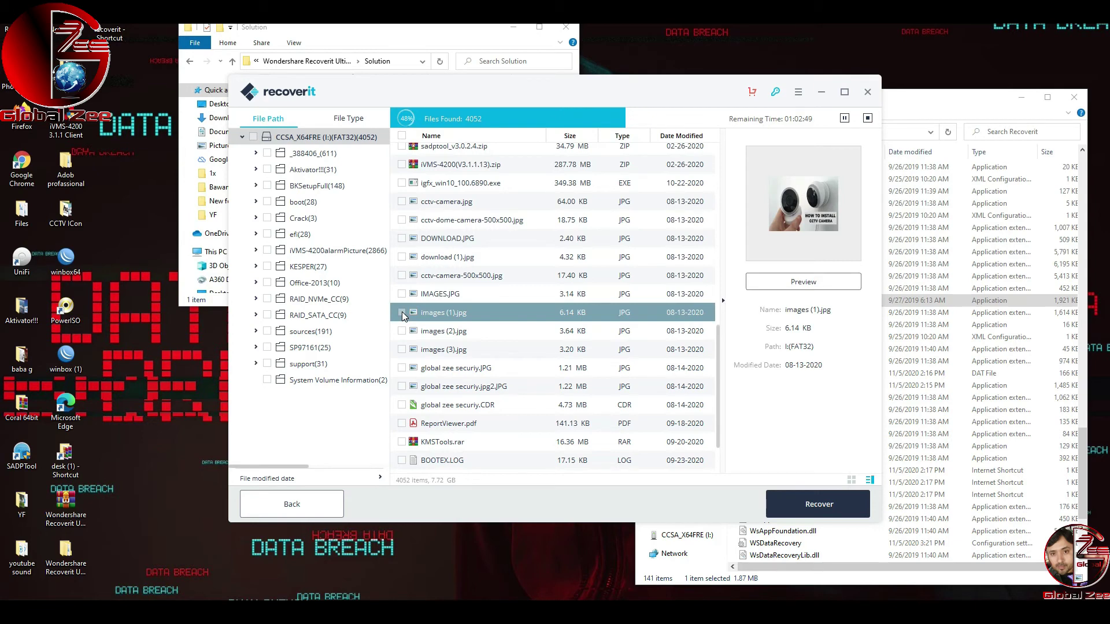
pyautogui.click(801, 510)
# Step: Dismiss the still-scanning warning and stop the scan at 8938 found files
pyautogui.click(554, 334)
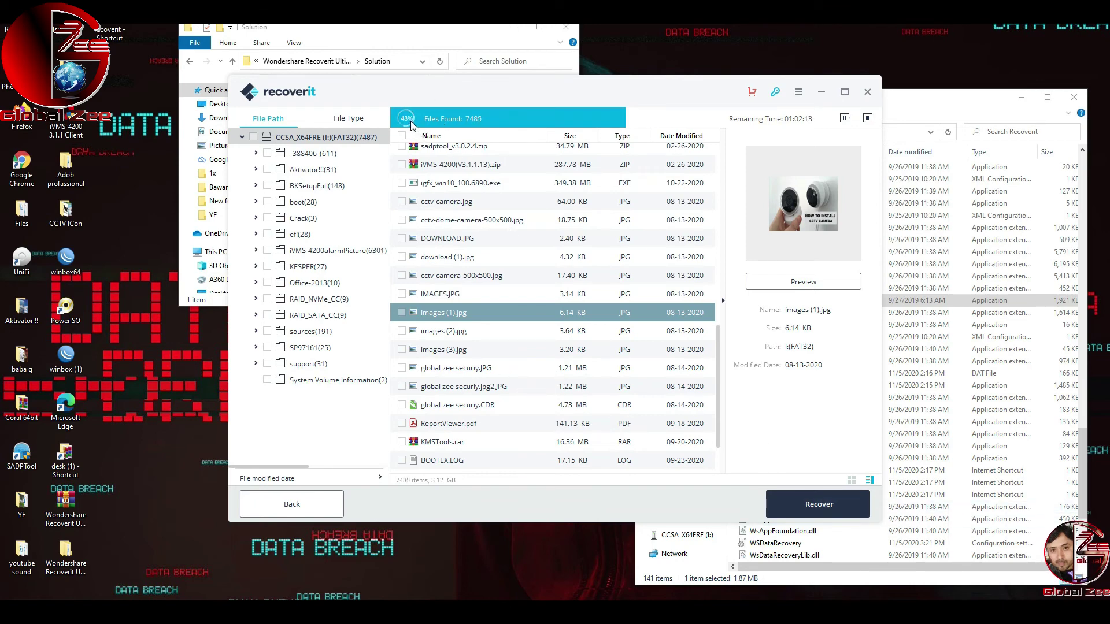
pyautogui.click(867, 119)
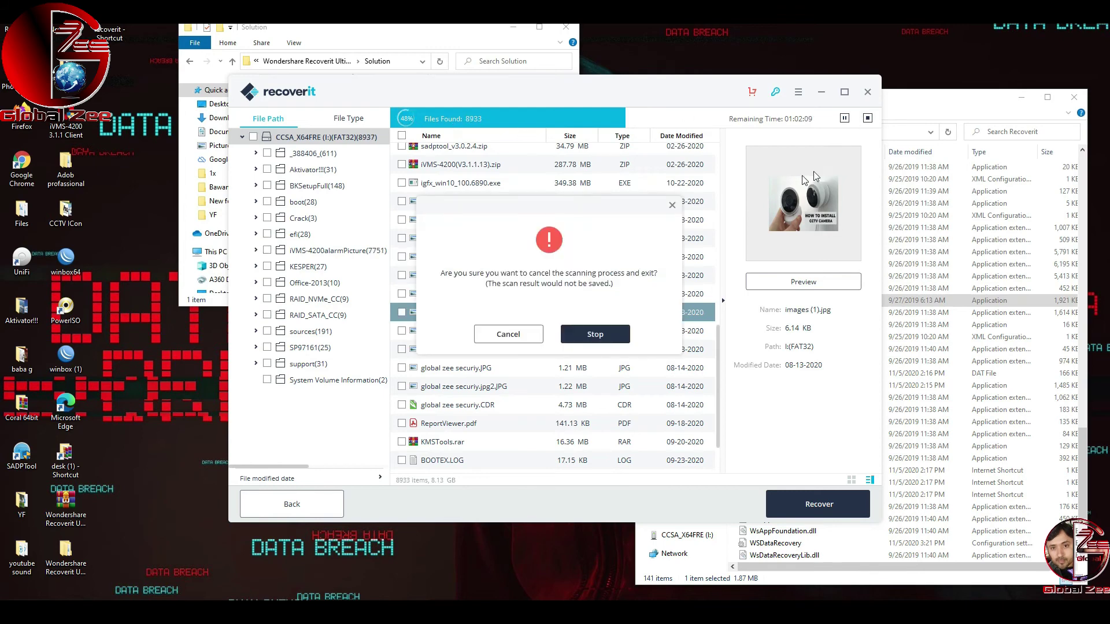
pyautogui.click(577, 343)
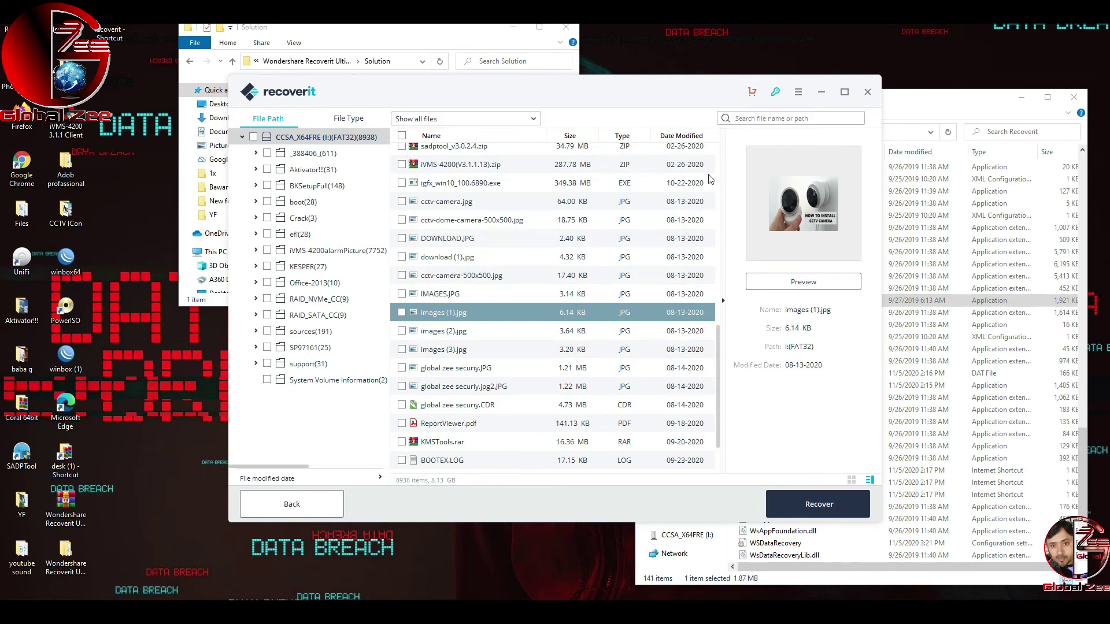
# Step: Tick images (1).jpg and recover it to C: > Users > user profile > Desktop
pyautogui.click(402, 313)
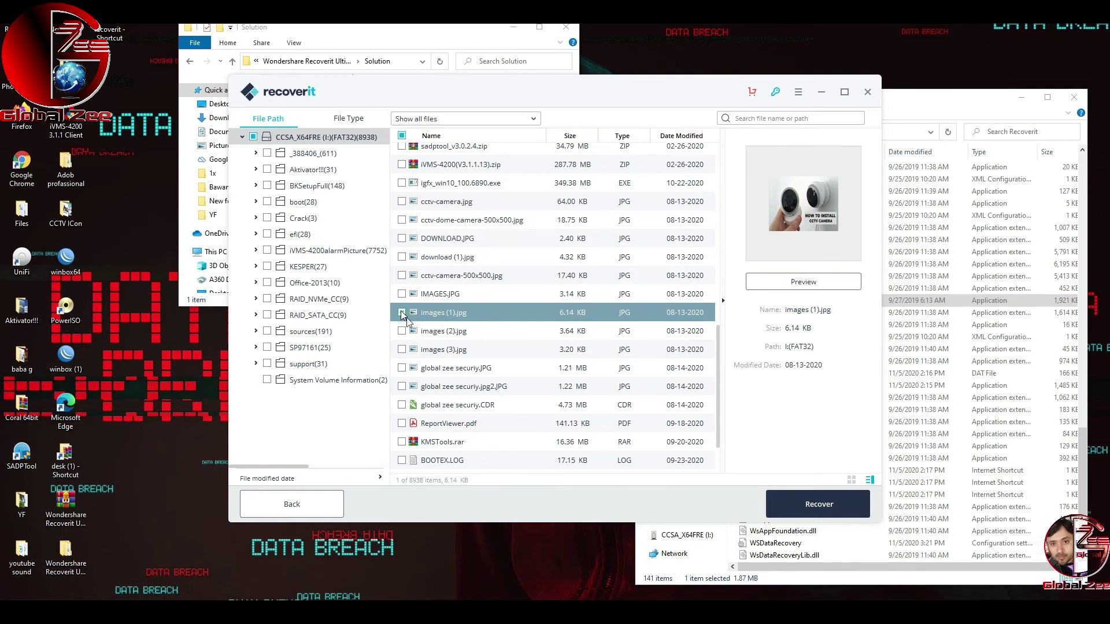
pyautogui.click(803, 504)
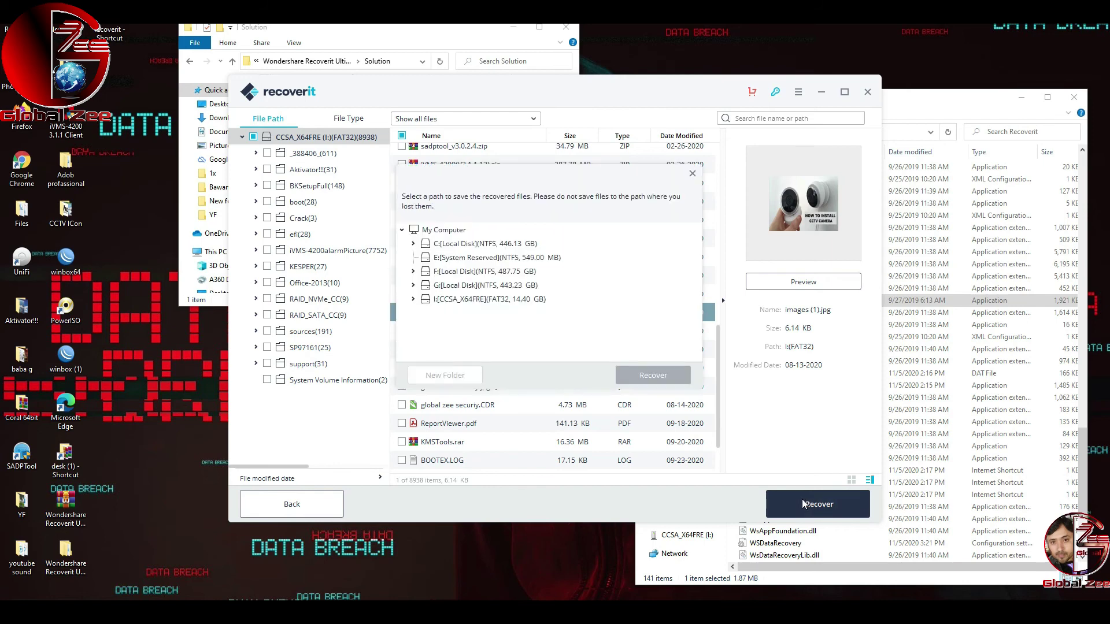
pyautogui.click(445, 231)
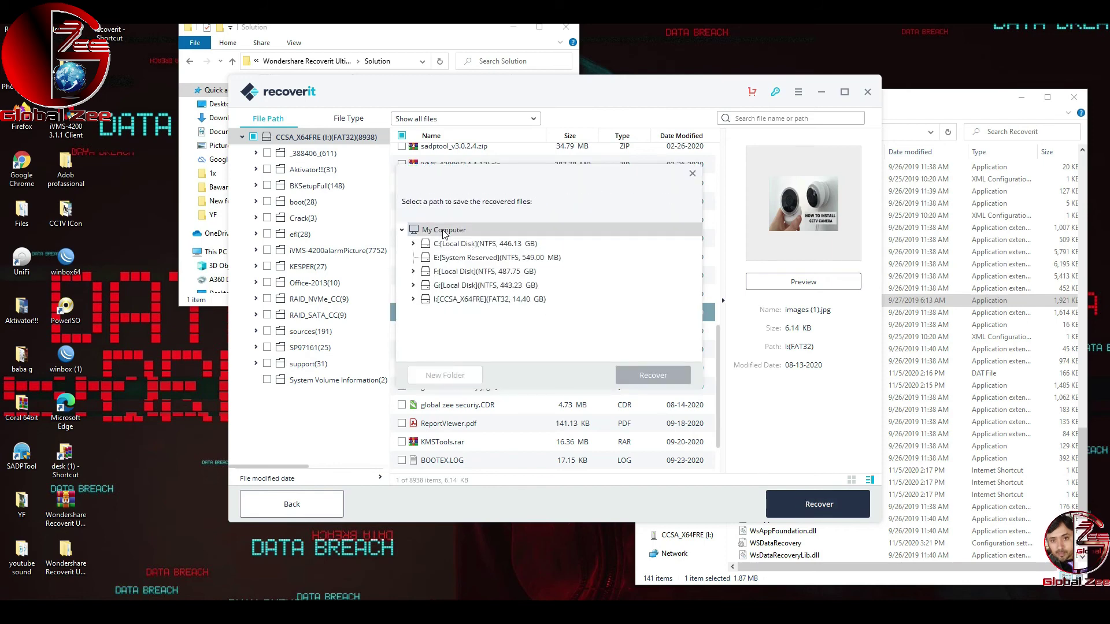
pyautogui.click(413, 244)
pyautogui.scroll(-2, 484, 309)
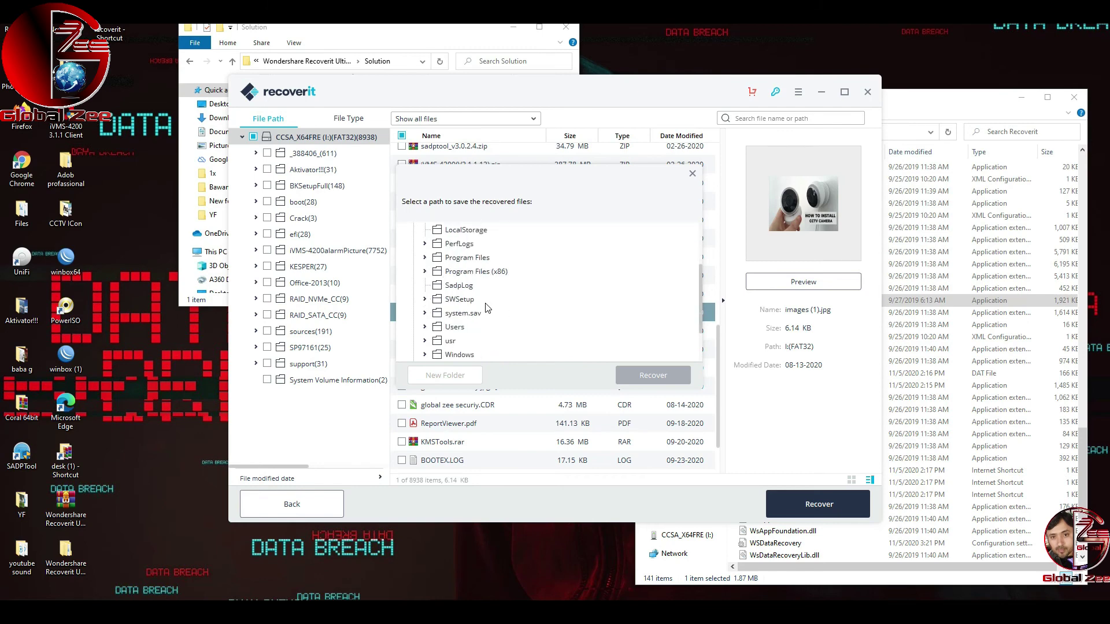
pyautogui.click(424, 327)
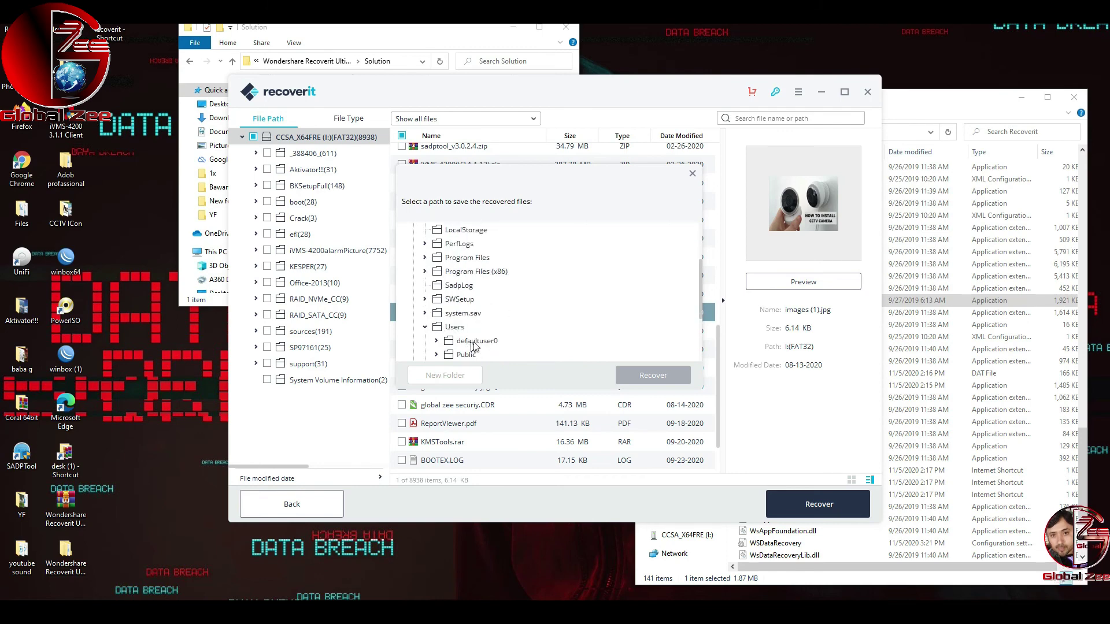
pyautogui.scroll(-2, 473, 345)
pyautogui.click(436, 285)
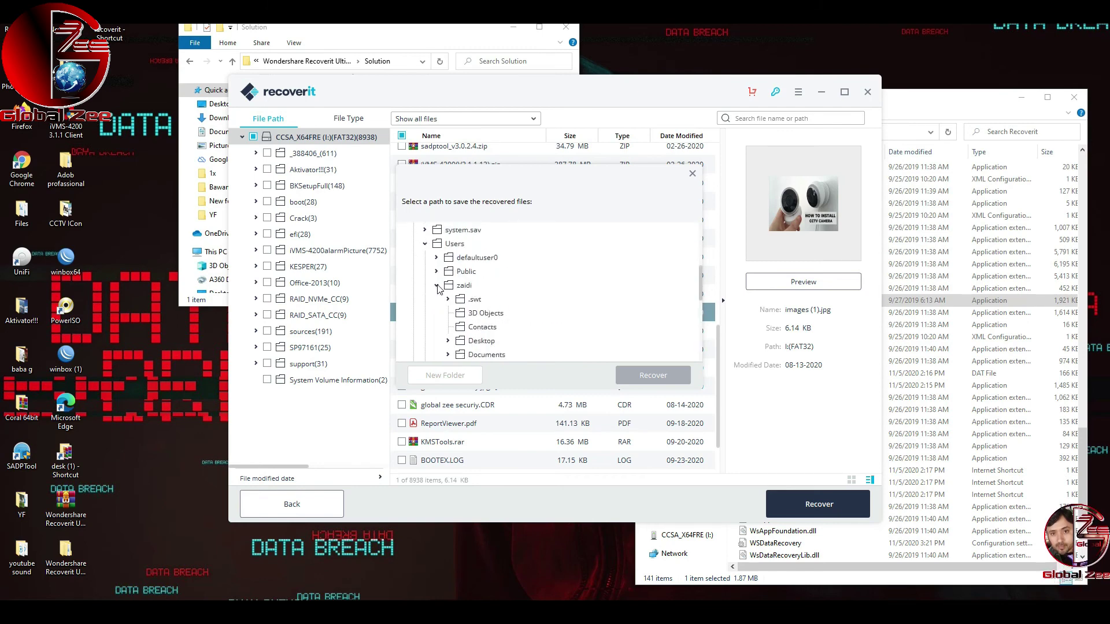
pyautogui.scroll(-2, 488, 272)
pyautogui.click(485, 258)
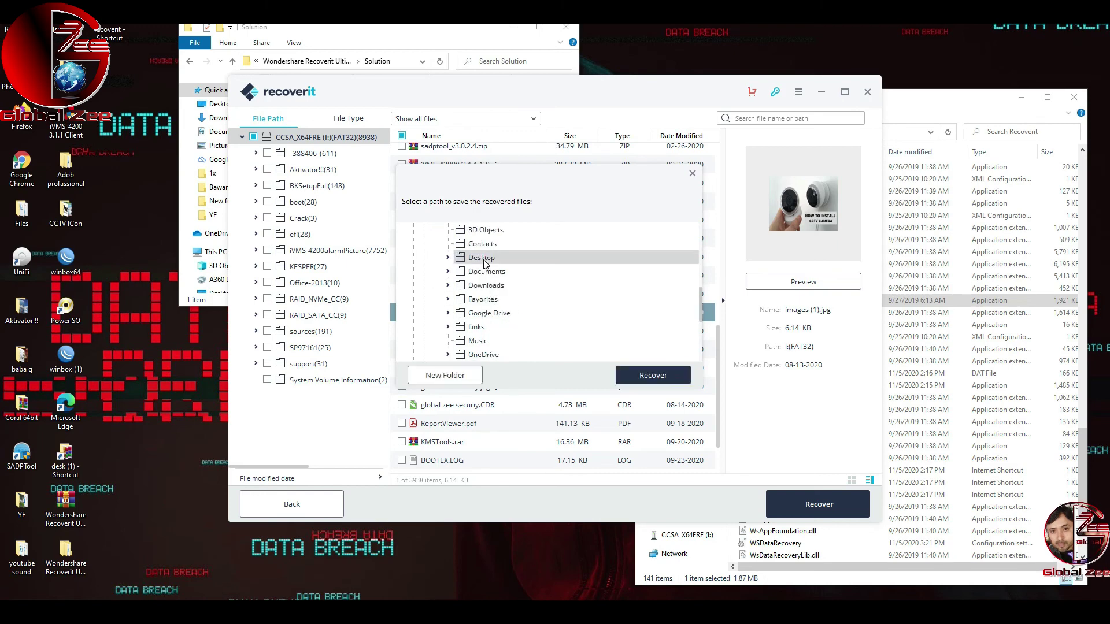
pyautogui.click(652, 375)
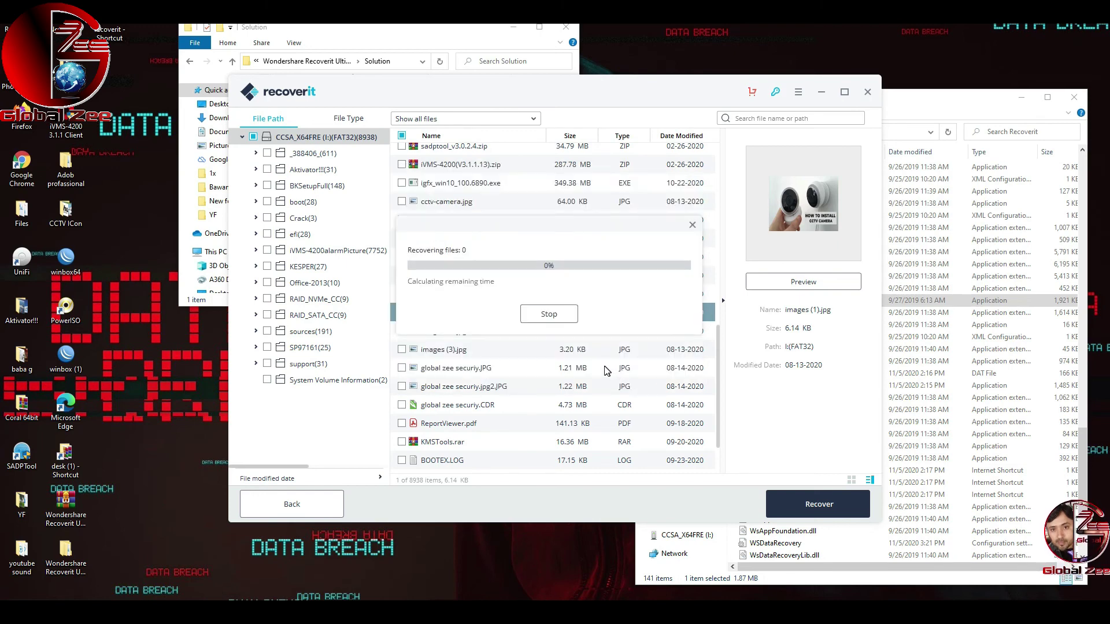
# Step: Dismiss the success message and open the recovered I(FAT32) folder on the Desktop
pyautogui.click(549, 334)
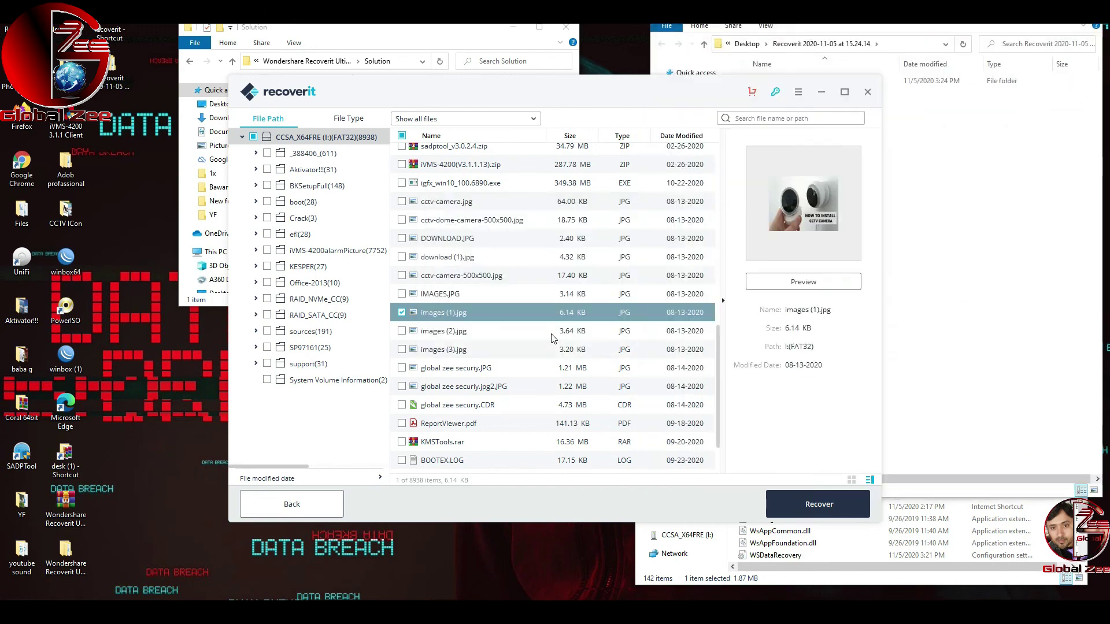
pyautogui.click(948, 269)
pyautogui.click(786, 82)
pyautogui.doubleClick(786, 83)
# Step: Open the recovered images (1) picture in Photos, then close it
pyautogui.click(786, 102)
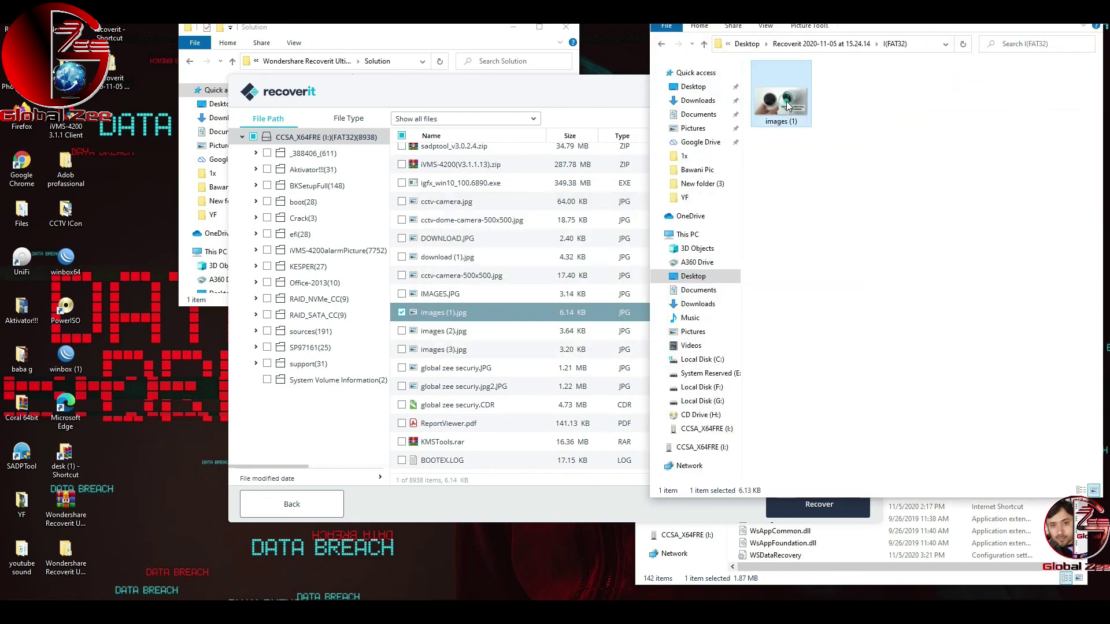
pyautogui.doubleClick(787, 106)
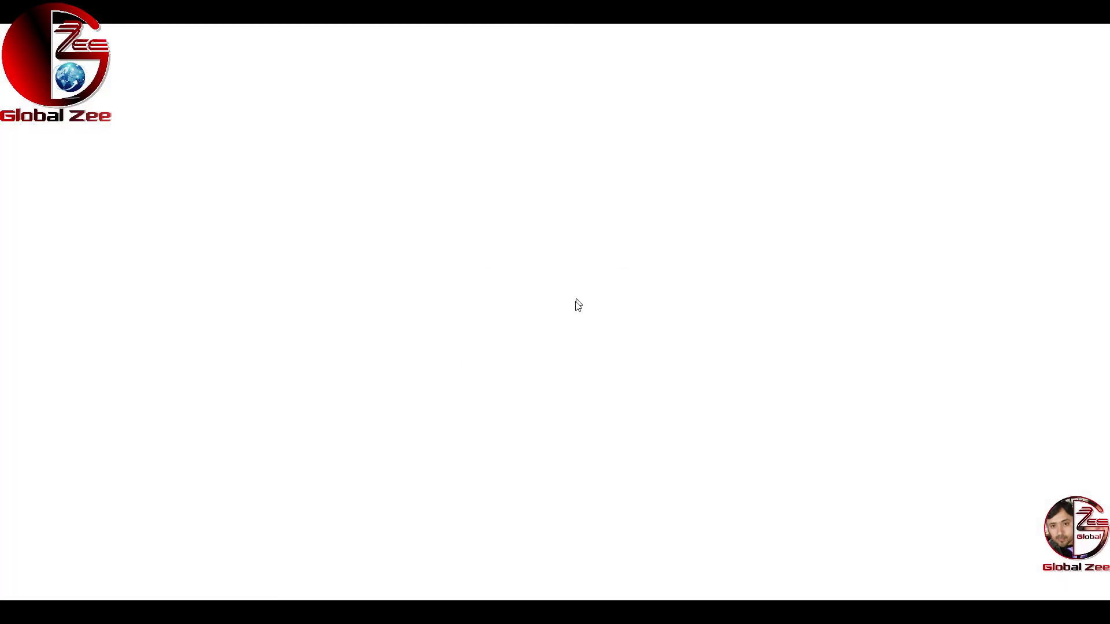
pyautogui.hotkey('alt', 'F4')
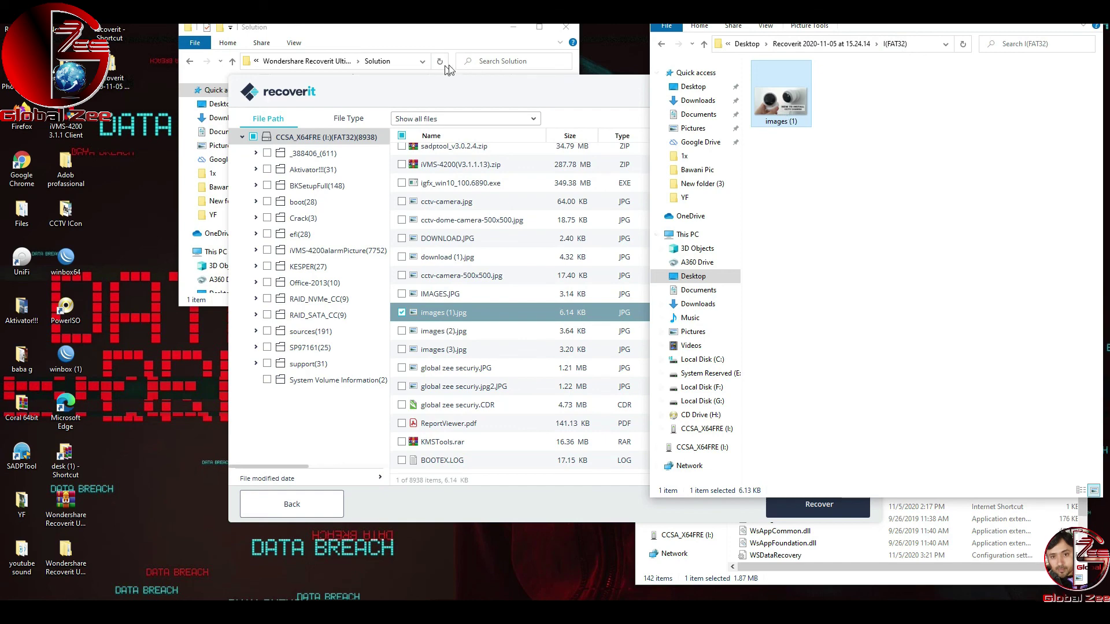
# Step: Bring Recoverit forward, go Back from the USB scan results, and confirm Exit without saving
pyautogui.click(474, 88)
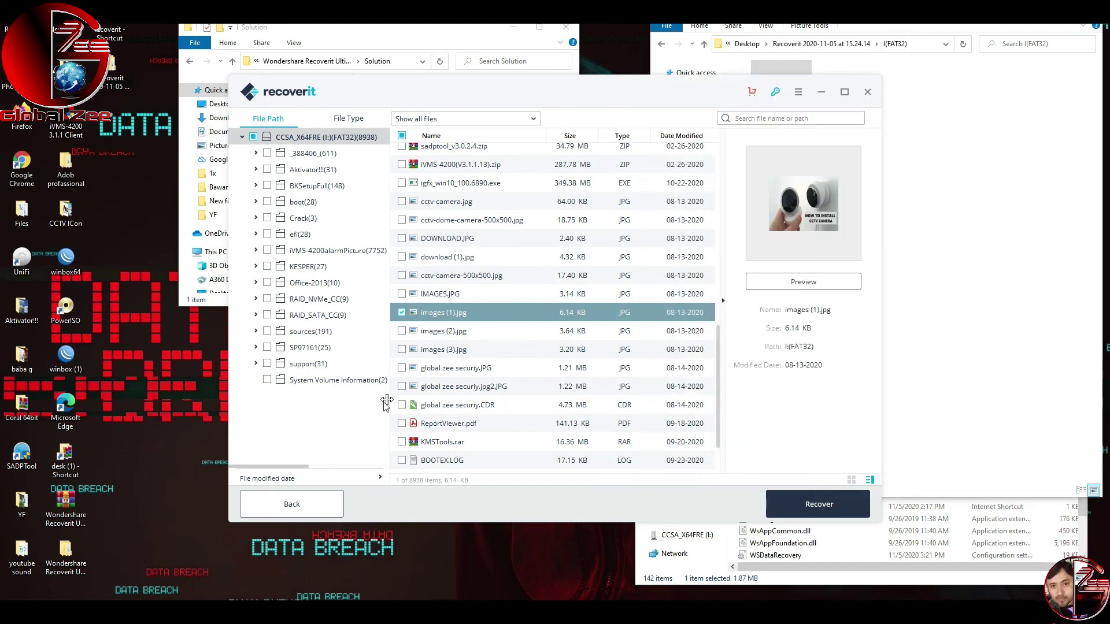
pyautogui.click(314, 508)
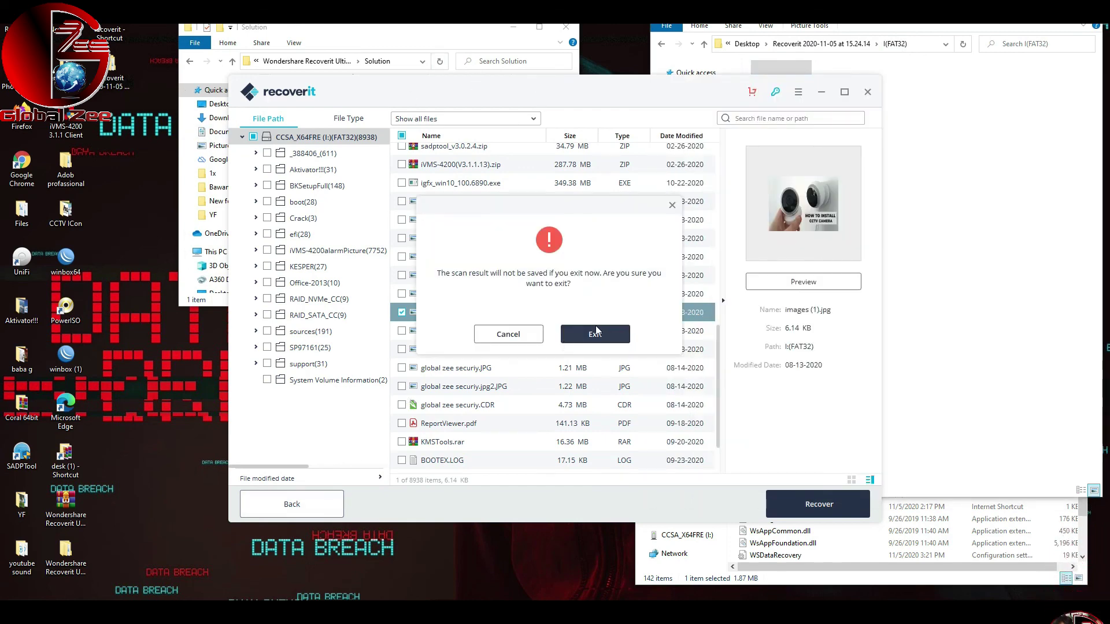
pyautogui.click(580, 332)
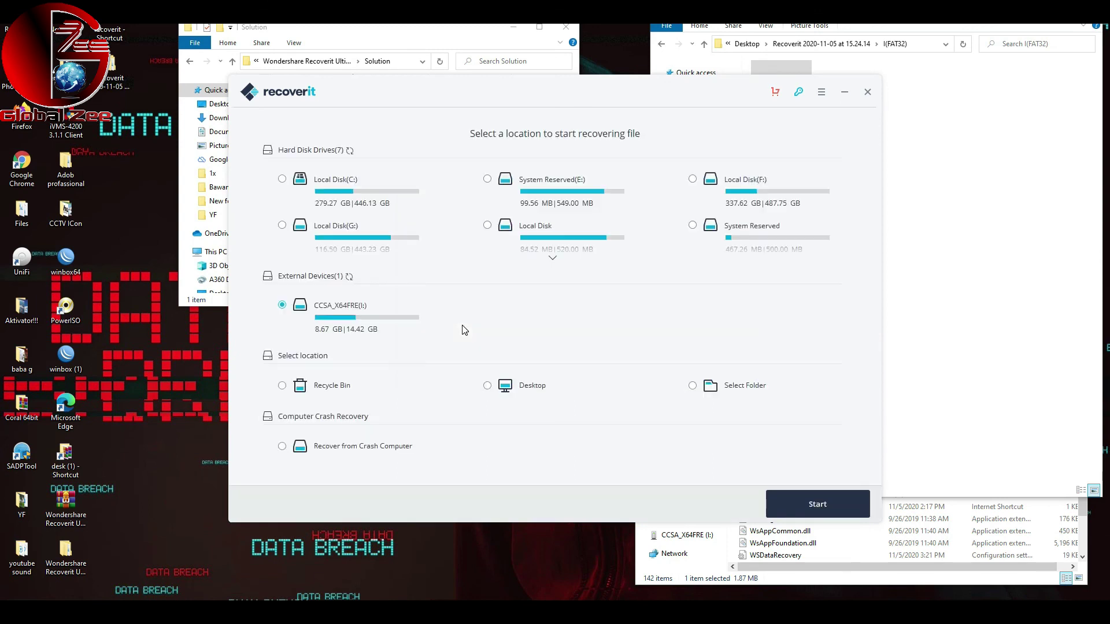